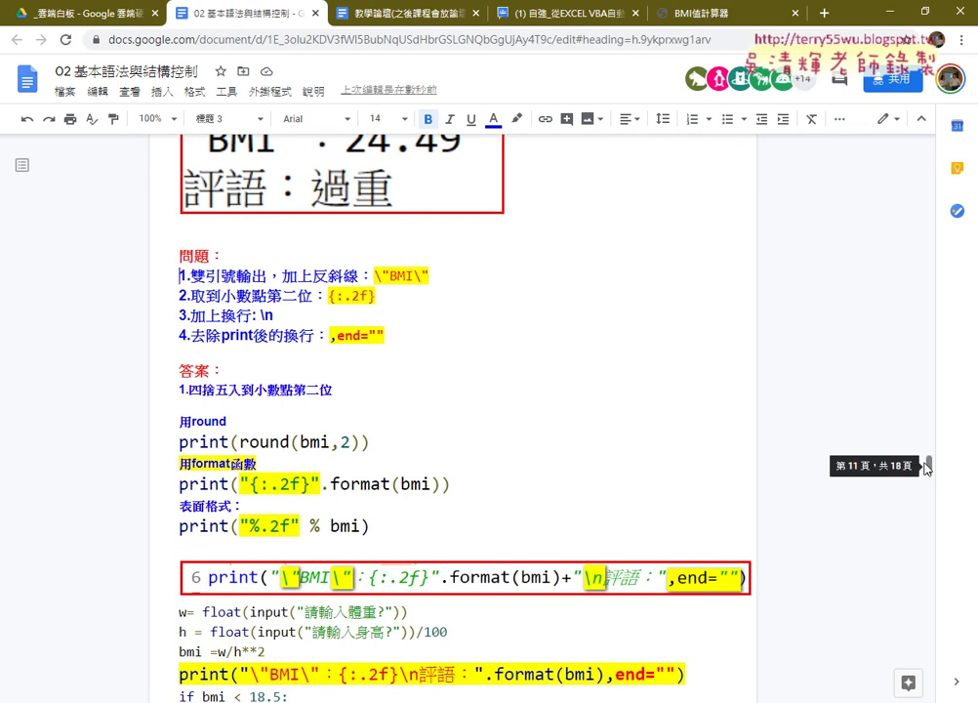
- Mark the BMI quotes, backslash, 24.49 output and {:.2f} in the lesson, then clear the marks
scroll(607, 343, up, 1)
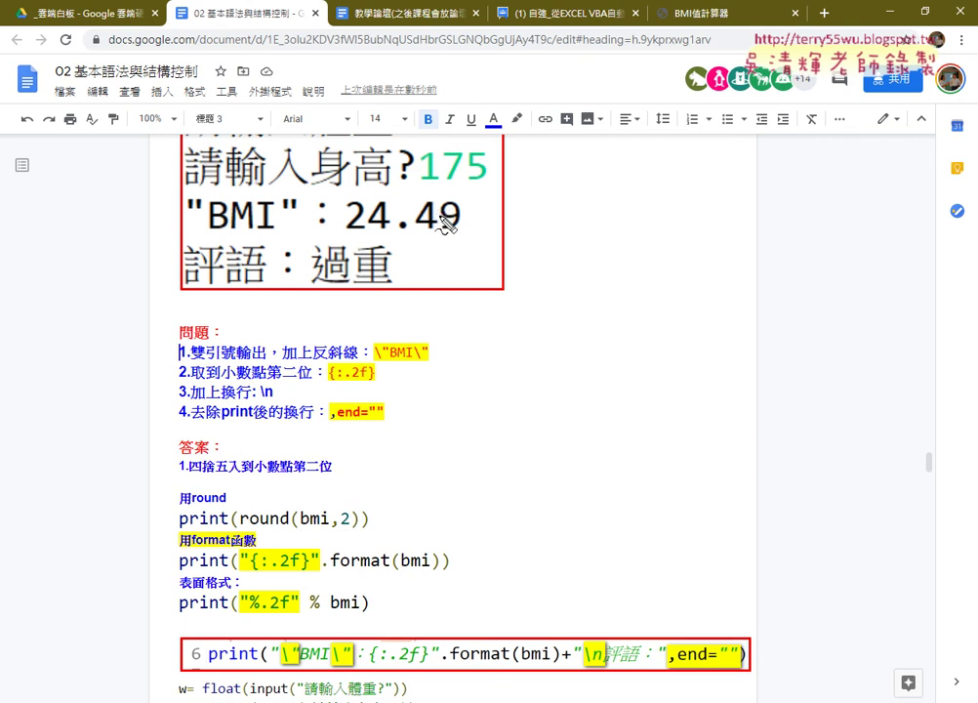
drag(208, 195, 209, 208)
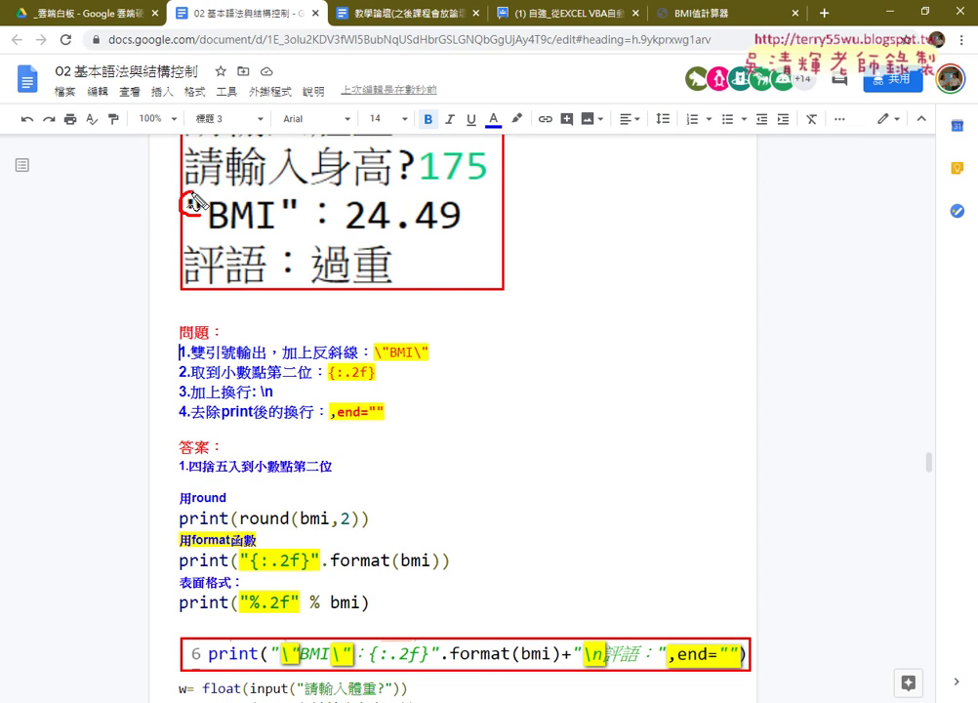
drag(291, 195, 293, 209)
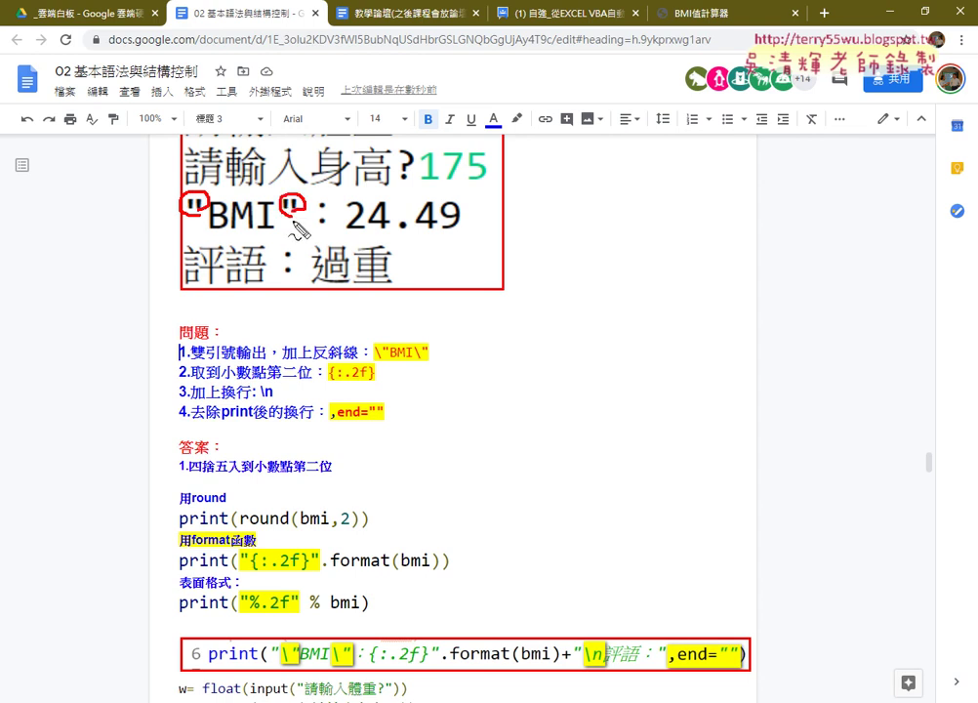
drag(375, 355, 386, 358)
mouse_move(355, 235)
mouse_down()
mouse_move(461, 240)
mouse_move(379, 242)
mouse_up()
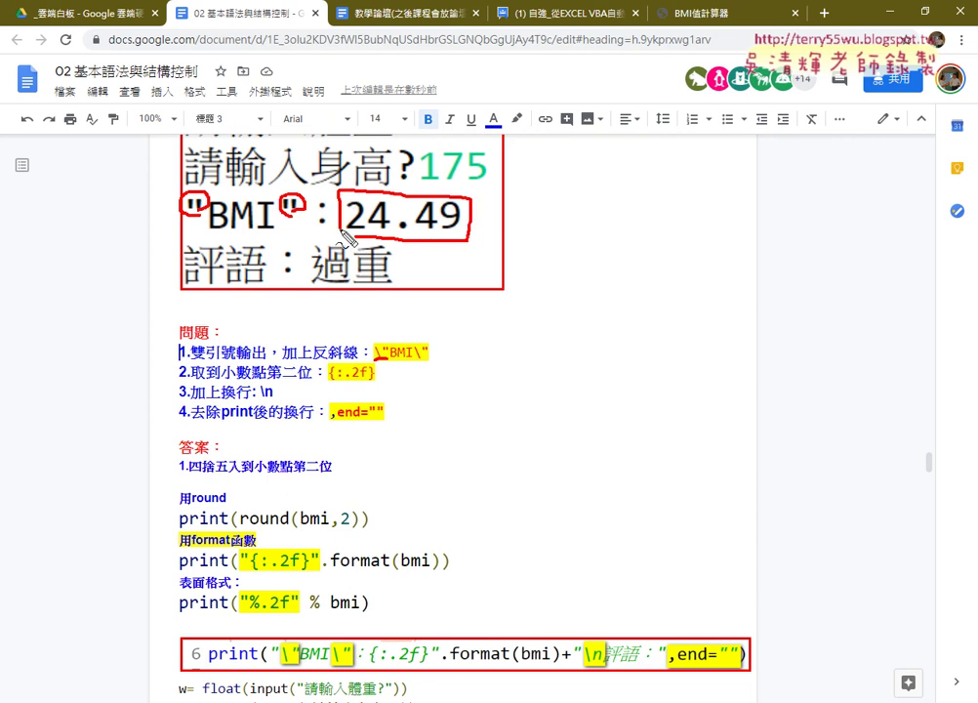
drag(328, 383, 376, 381)
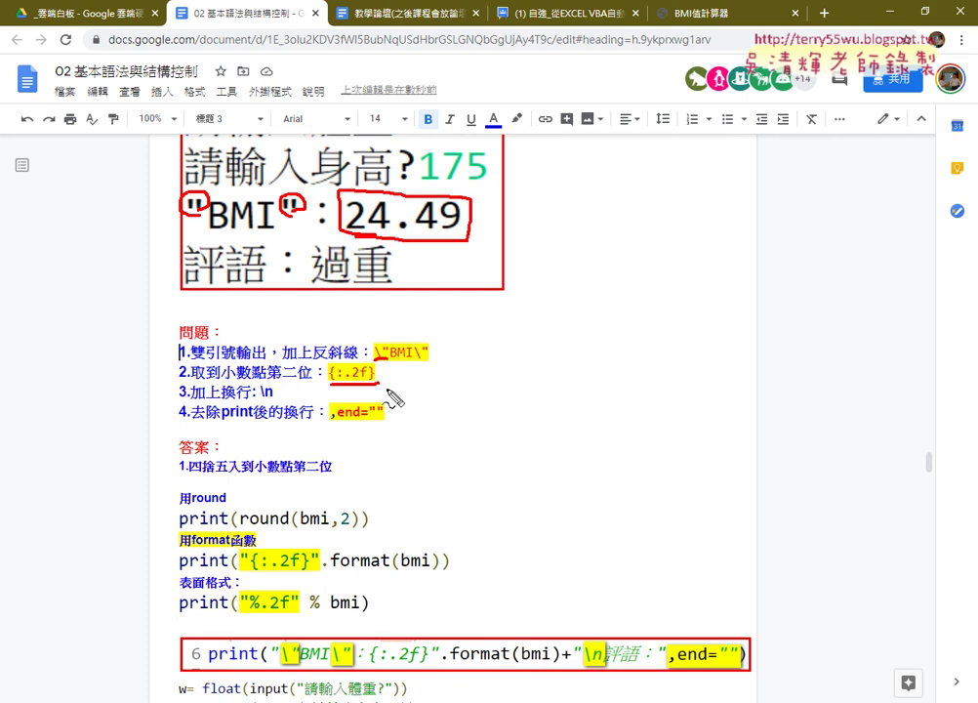
key(Escape)
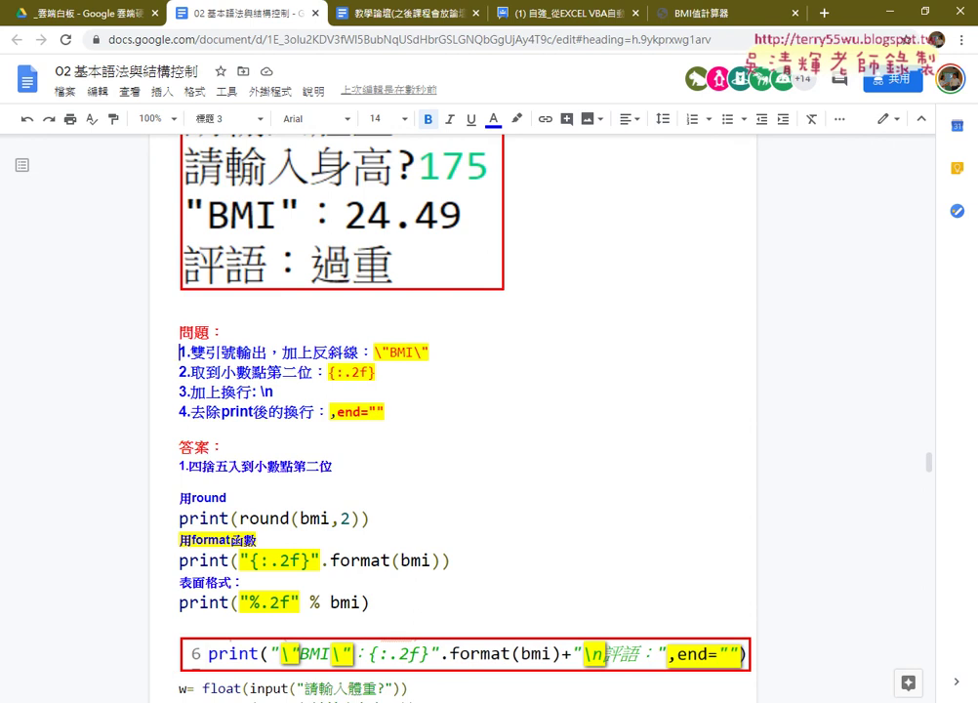
- Retype the {:.2f} placeholder on line 4 of BMI.py as {} filled with :.2f
click(532, 683)
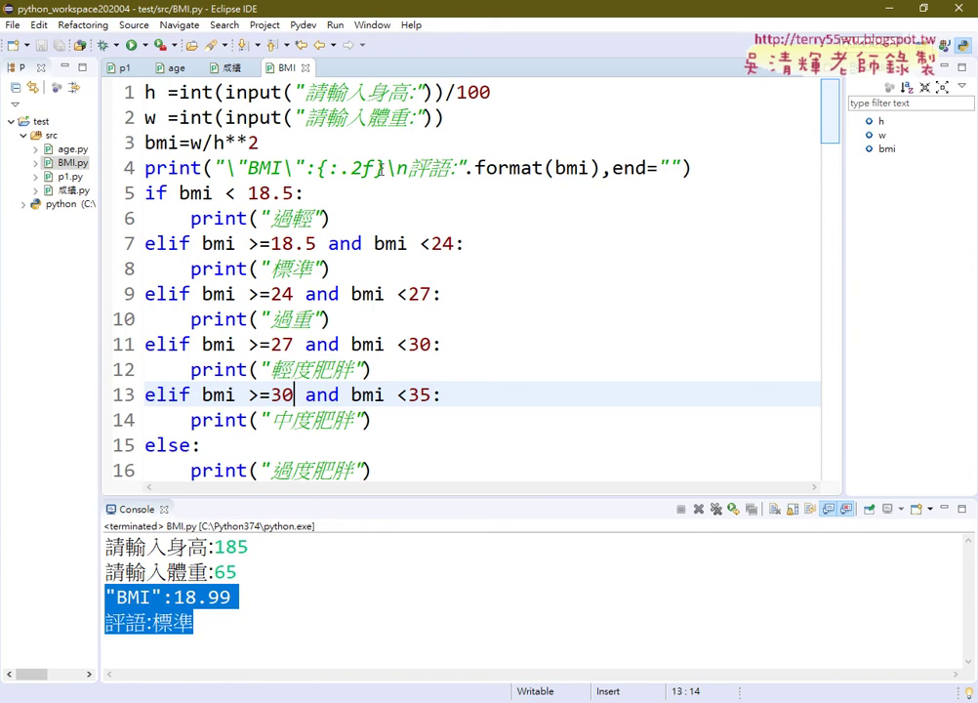
drag(387, 168, 317, 168)
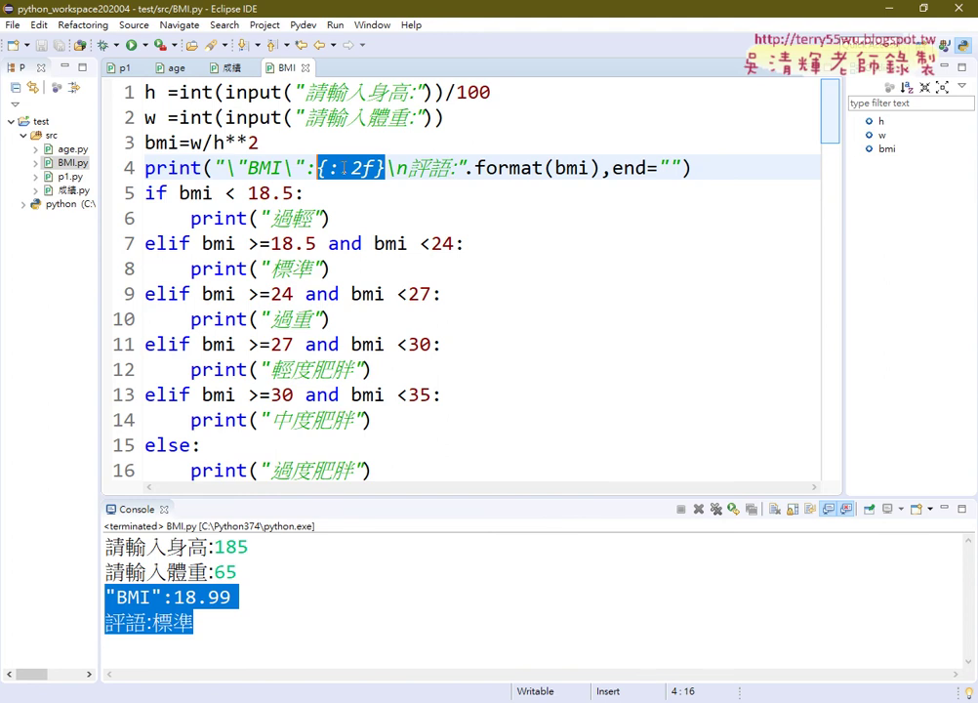
mouse_move(269, 168)
text({)
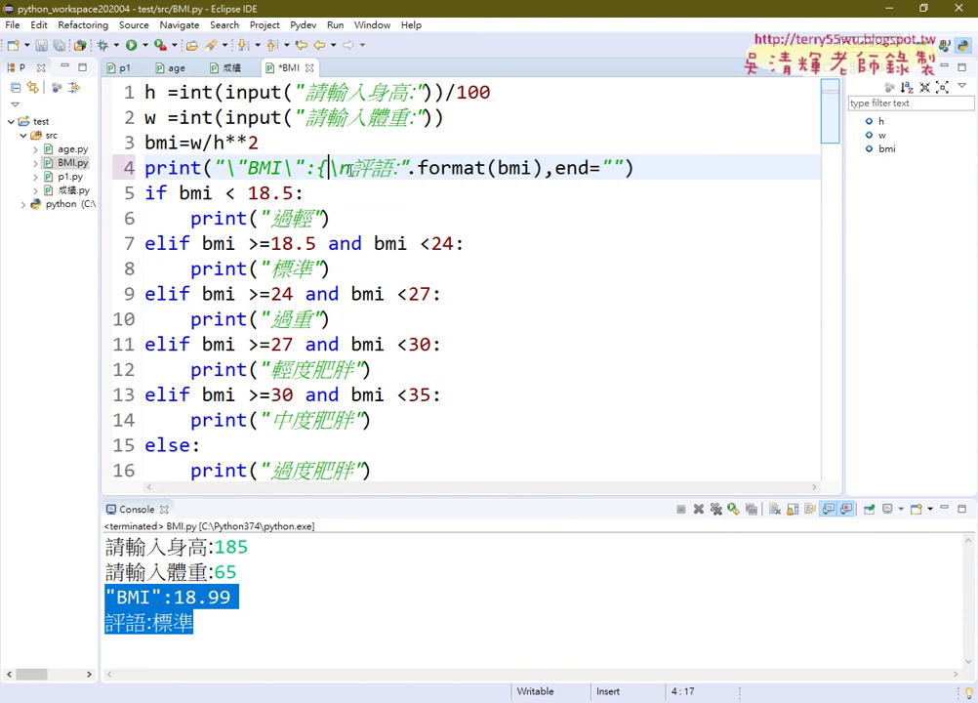
text(})
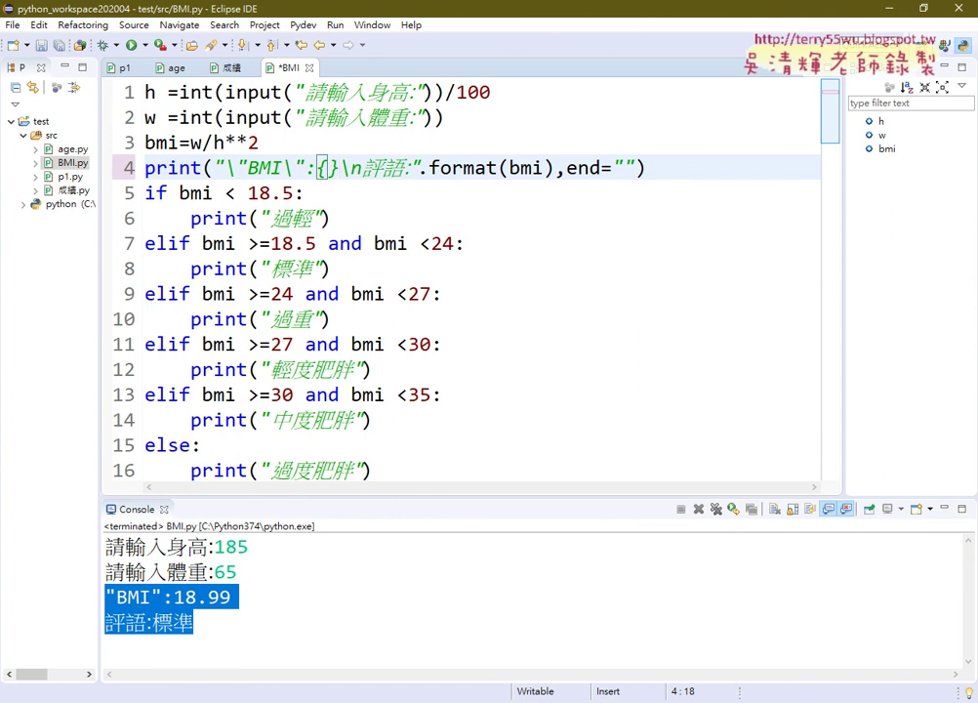
click(328, 168)
text(:.)
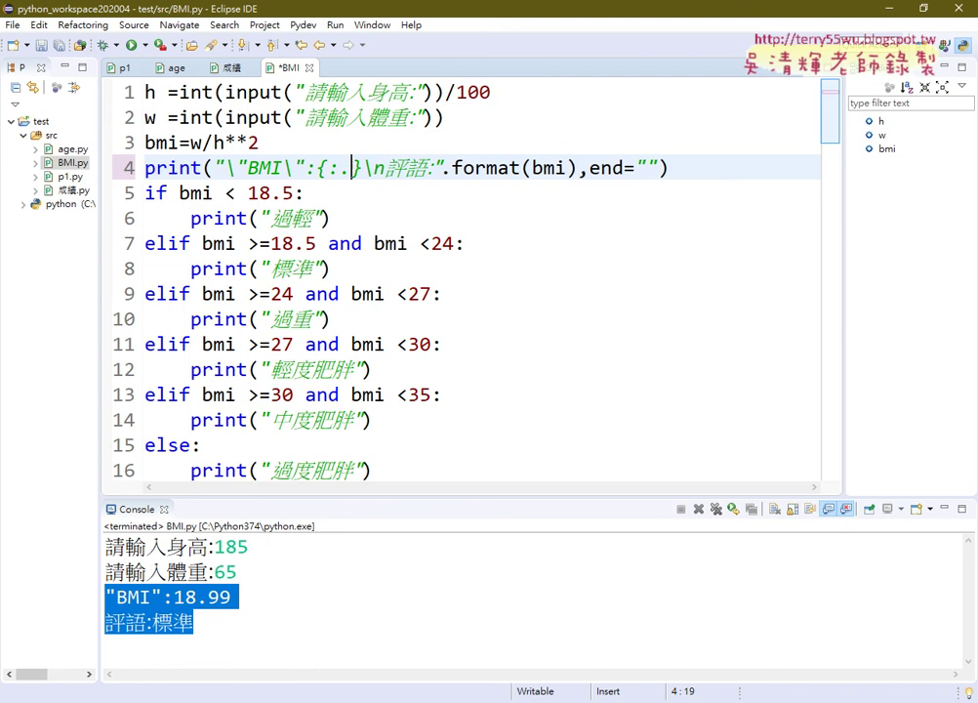
text(2f)
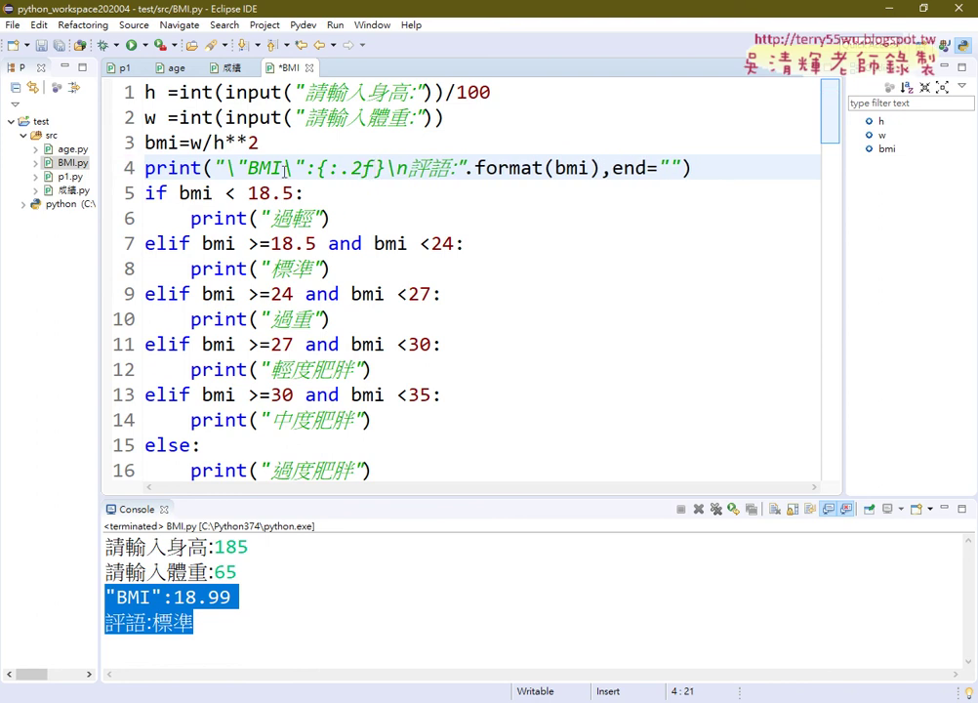
drag(375, 168, 329, 168)
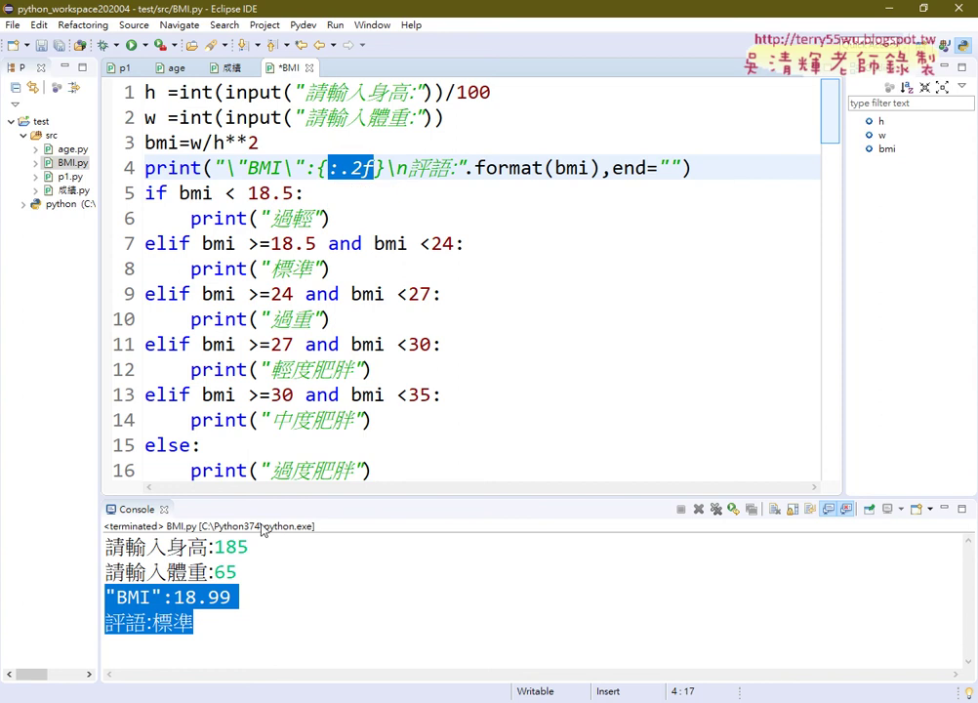
key(alt+Tab)
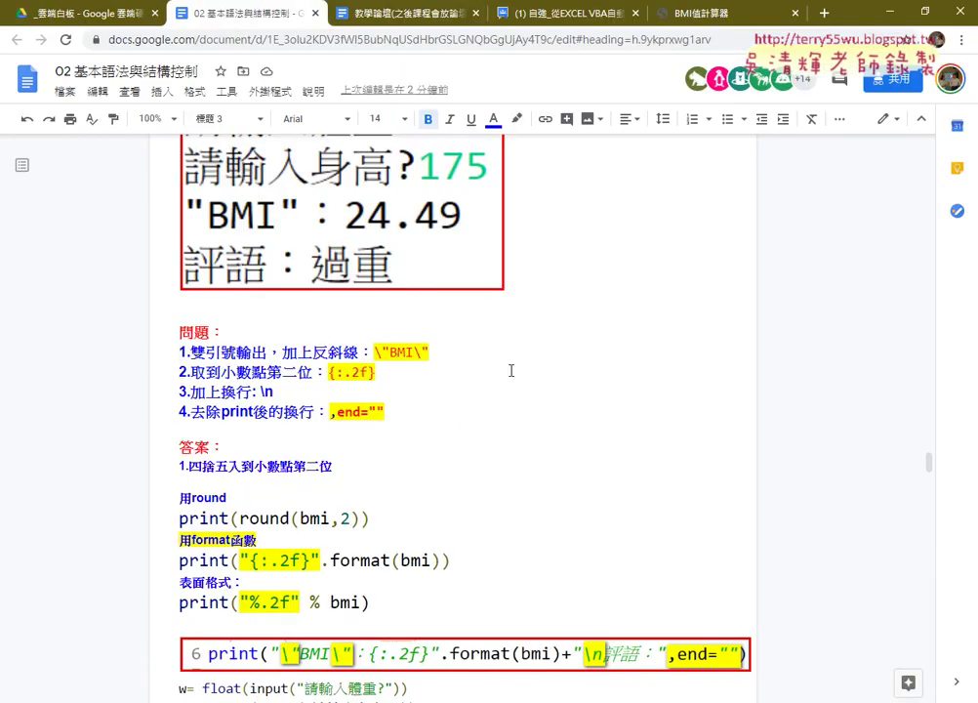
- Scroll to the str.format table and highlight the 3.14 example and row 2's plus sign
scroll(535, 372, down, 2)
scroll(534, 373, down, 4)
scroll(536, 374, down, 4)
scroll(536, 373, down, 1)
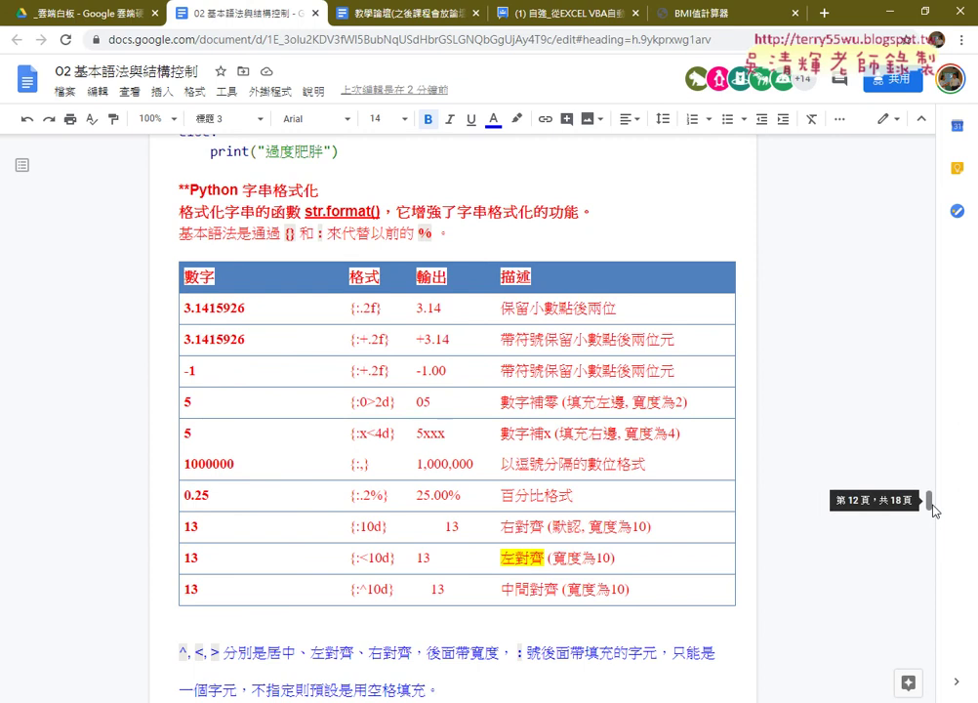
scroll(929, 504, down, 1)
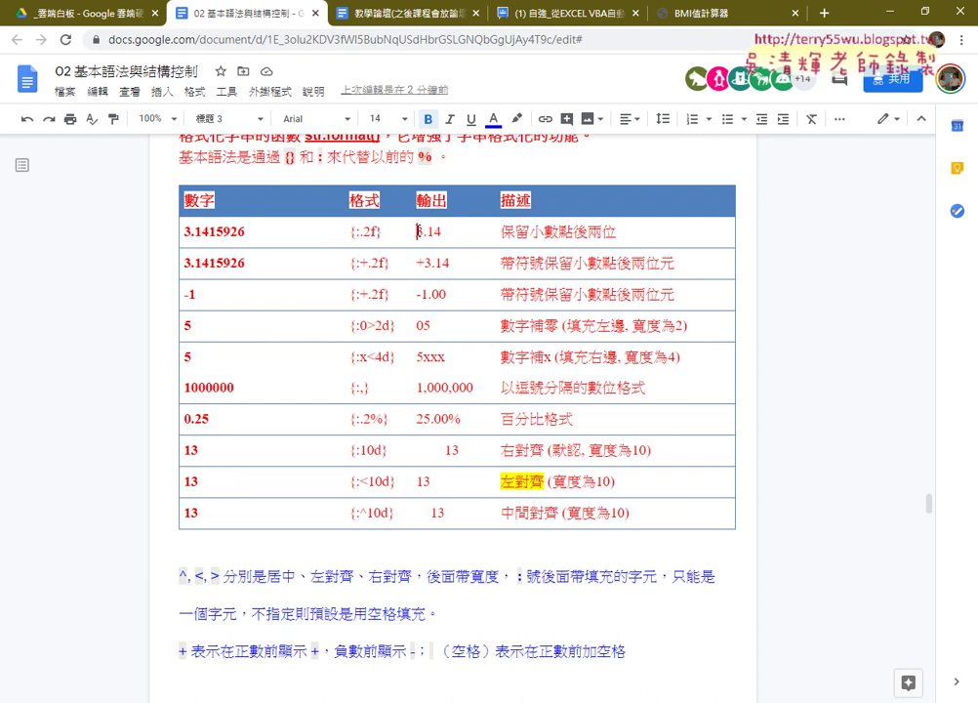
drag(417, 232, 444, 232)
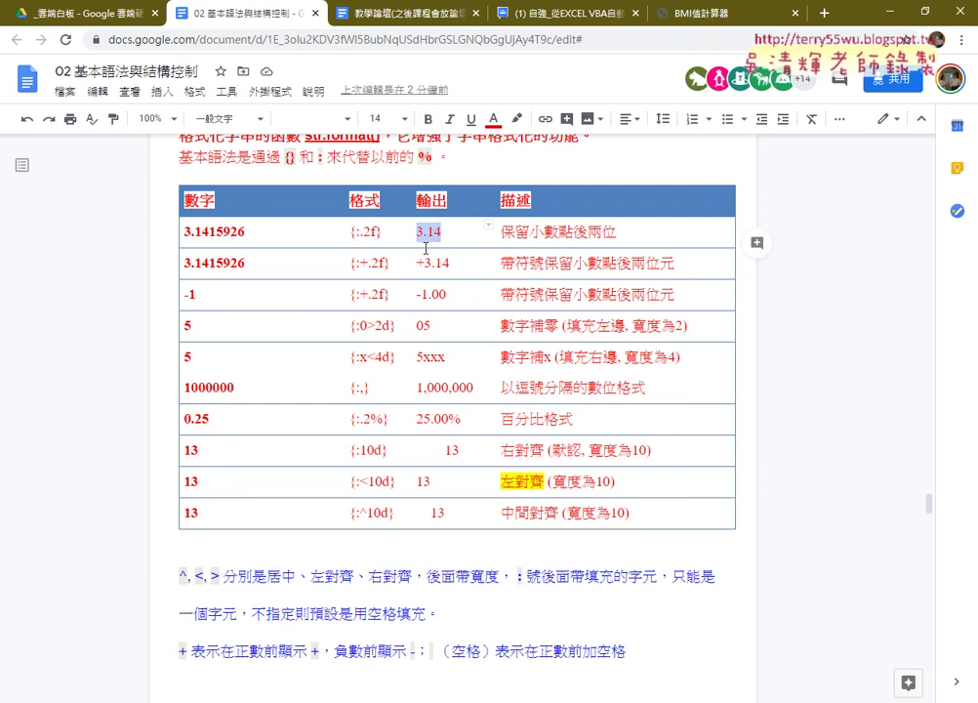
drag(422, 262, 360, 262)
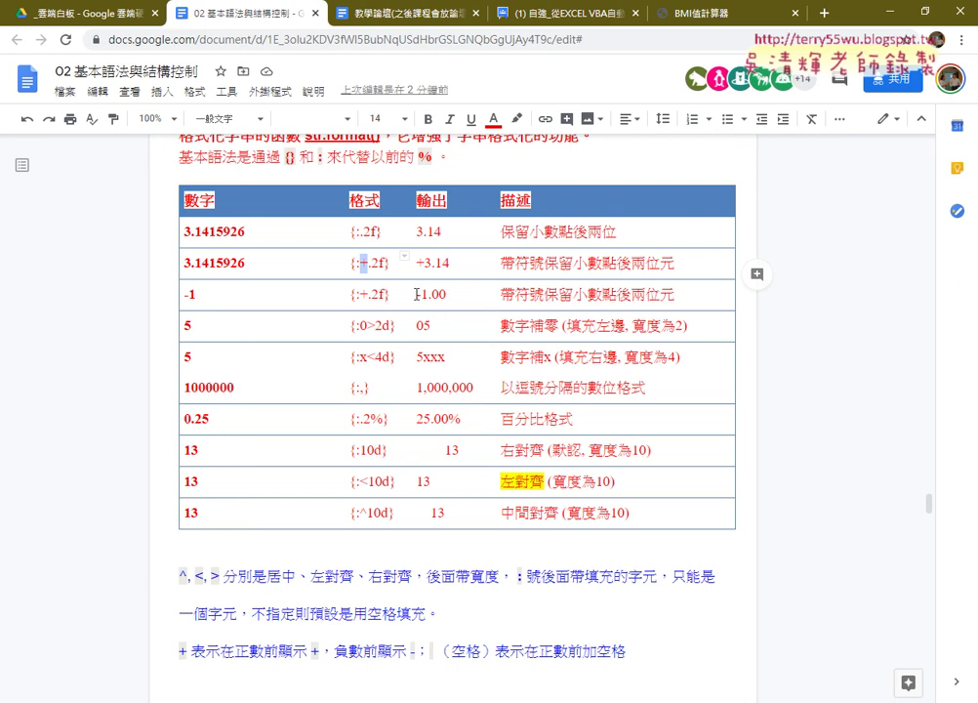
- Replace the + in row 3's {:+.2f} with -, then highlight -1.00 and 數字補零
key(Down)
key(shift+Left)
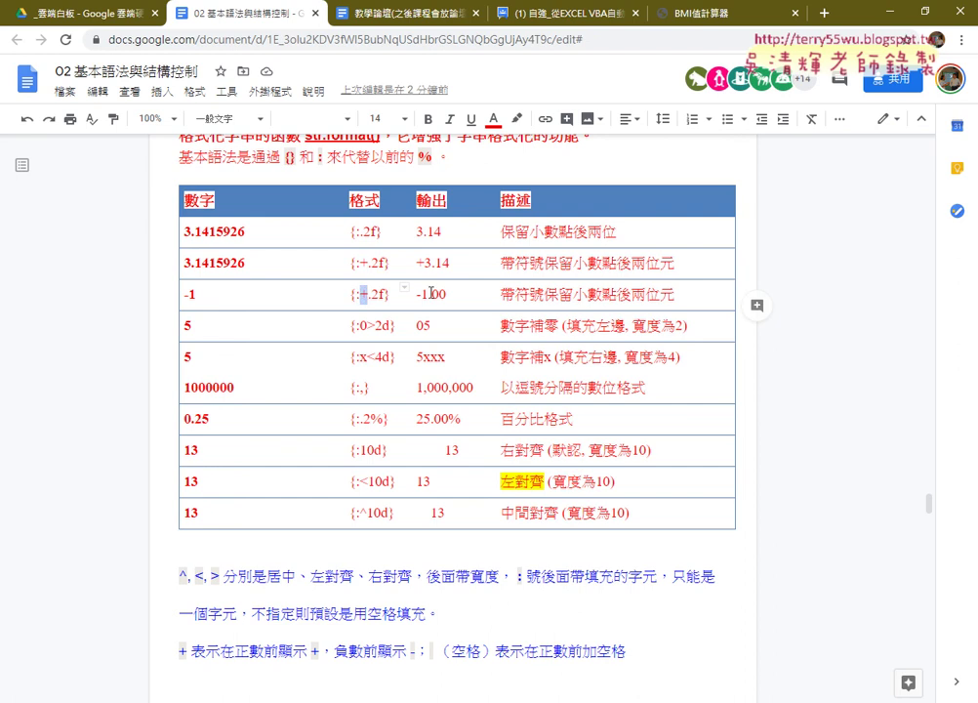
text(-)
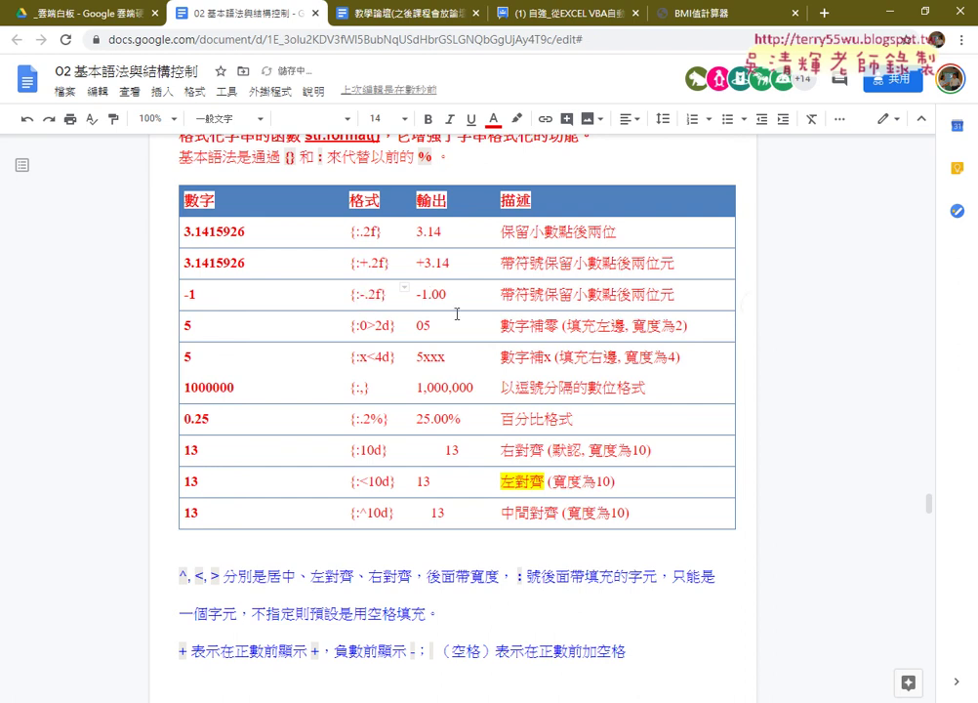
drag(447, 293, 419, 294)
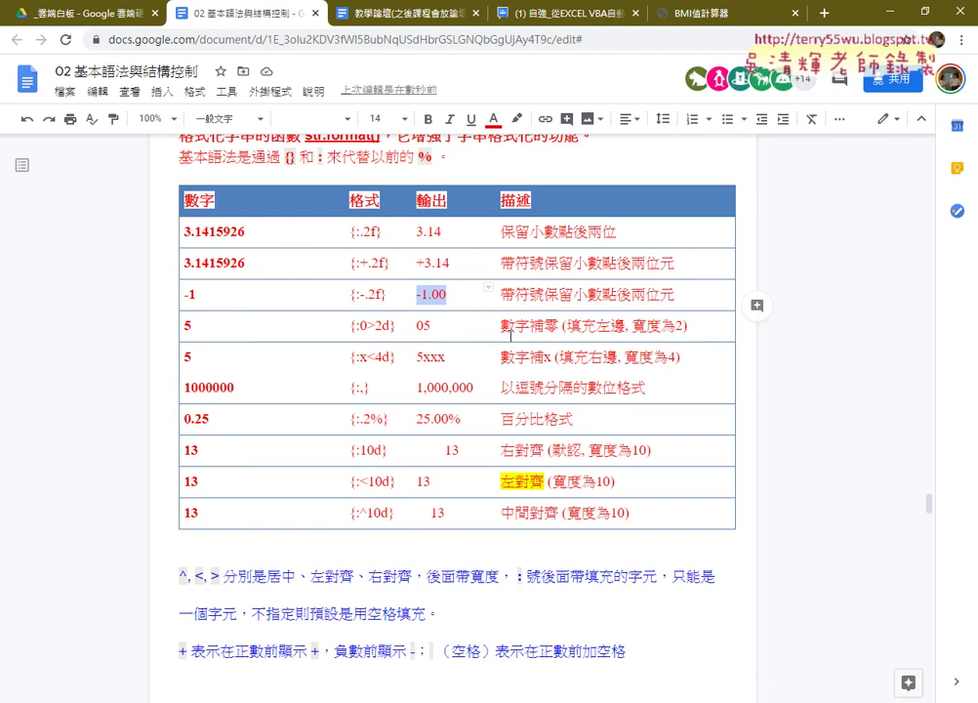
drag(501, 325, 558, 324)
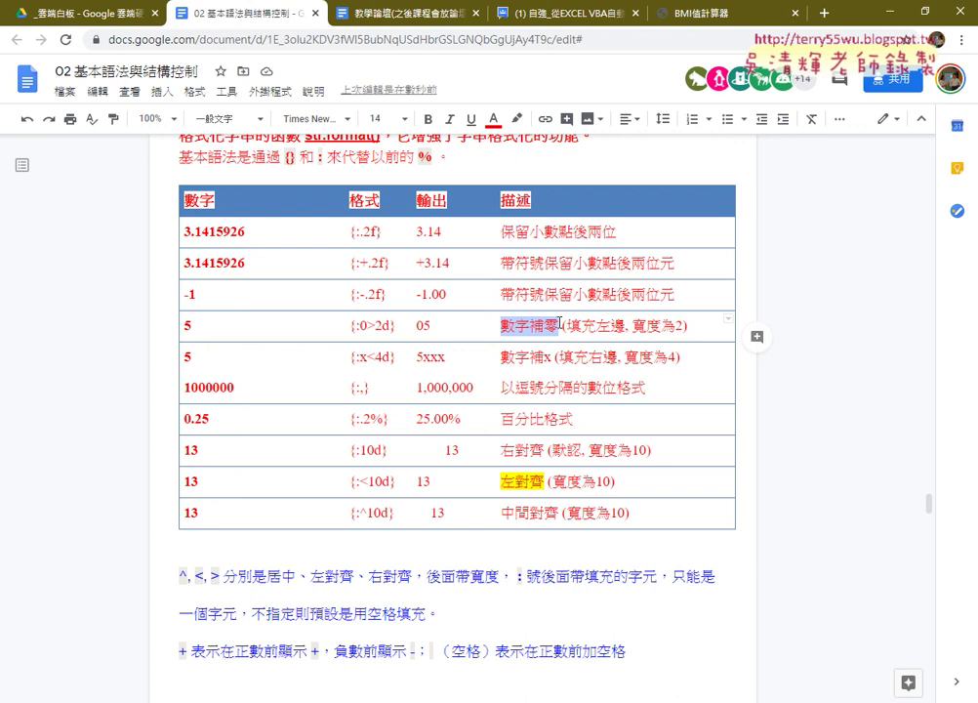
click(362, 326)
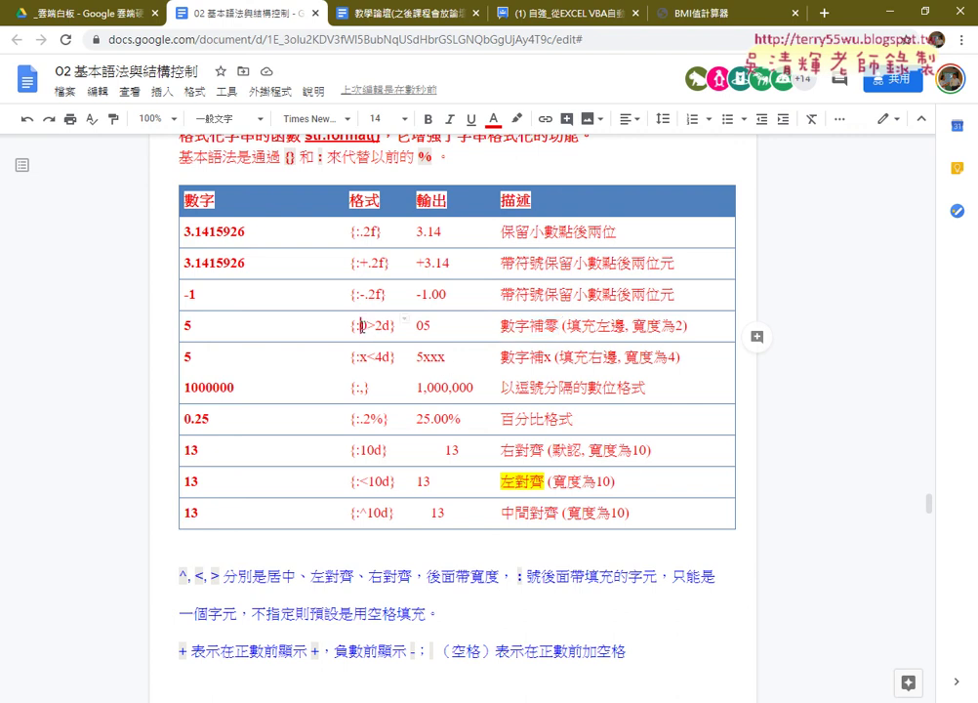
double_click(363, 326)
drag(381, 326, 388, 326)
click(376, 293)
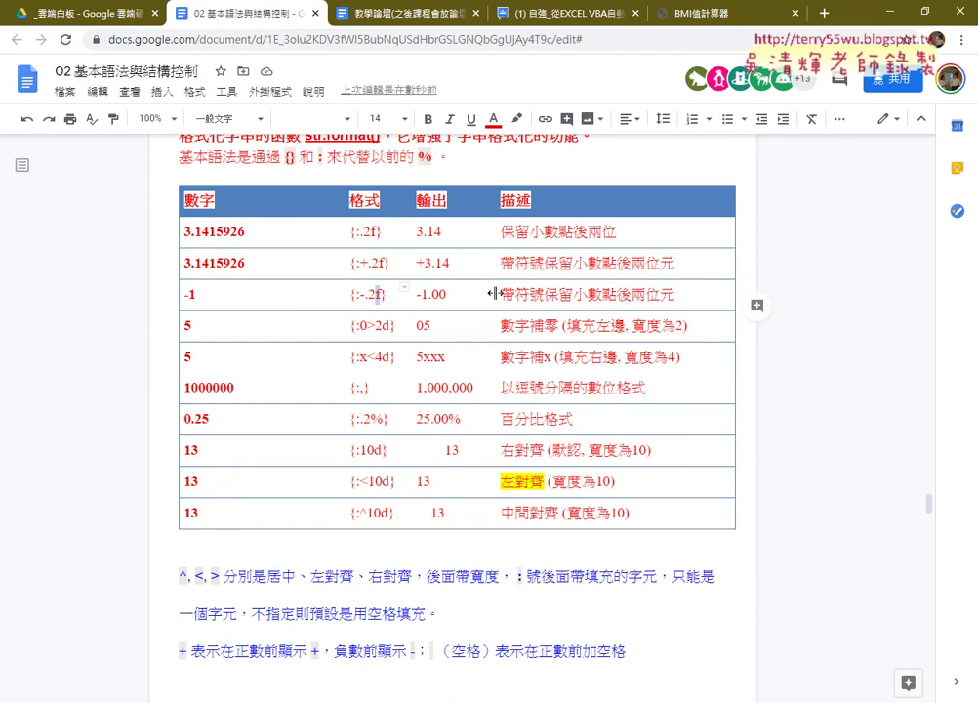
click(385, 325)
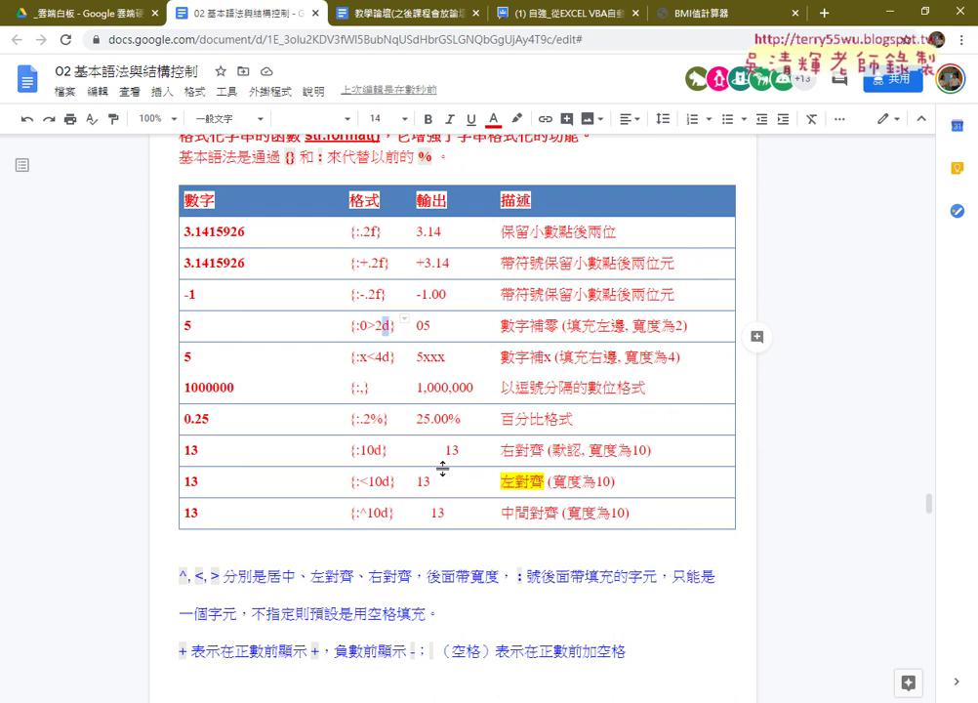
scroll(442, 468, up, 2)
scroll(442, 468, up, 1)
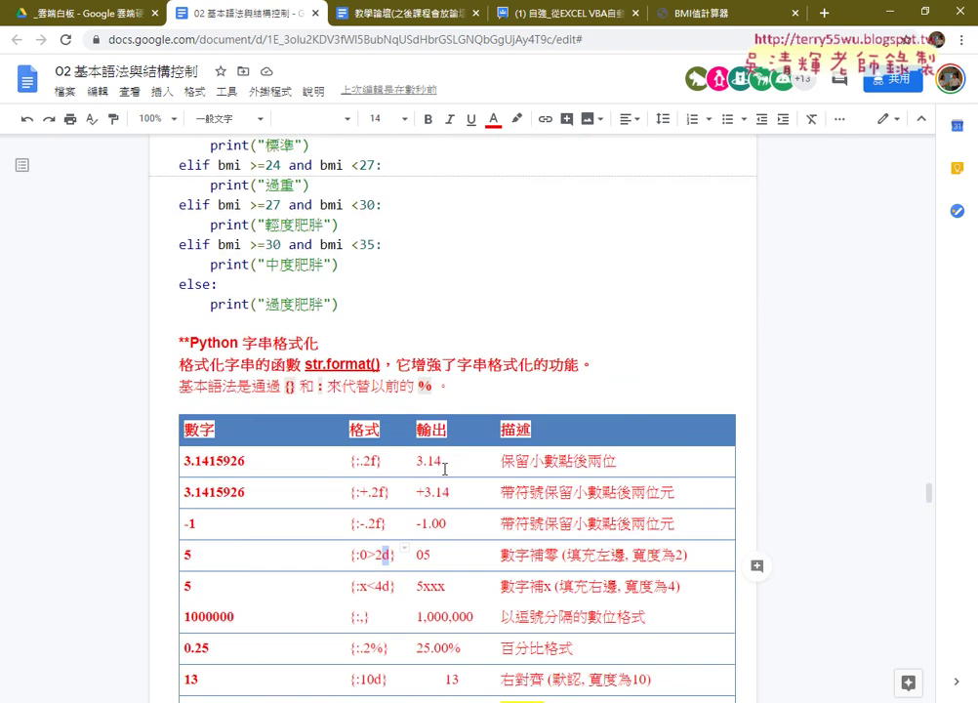
scroll(443, 468, up, 1)
scroll(444, 469, up, 1)
scroll(444, 469, up, 3)
scroll(444, 469, up, 2)
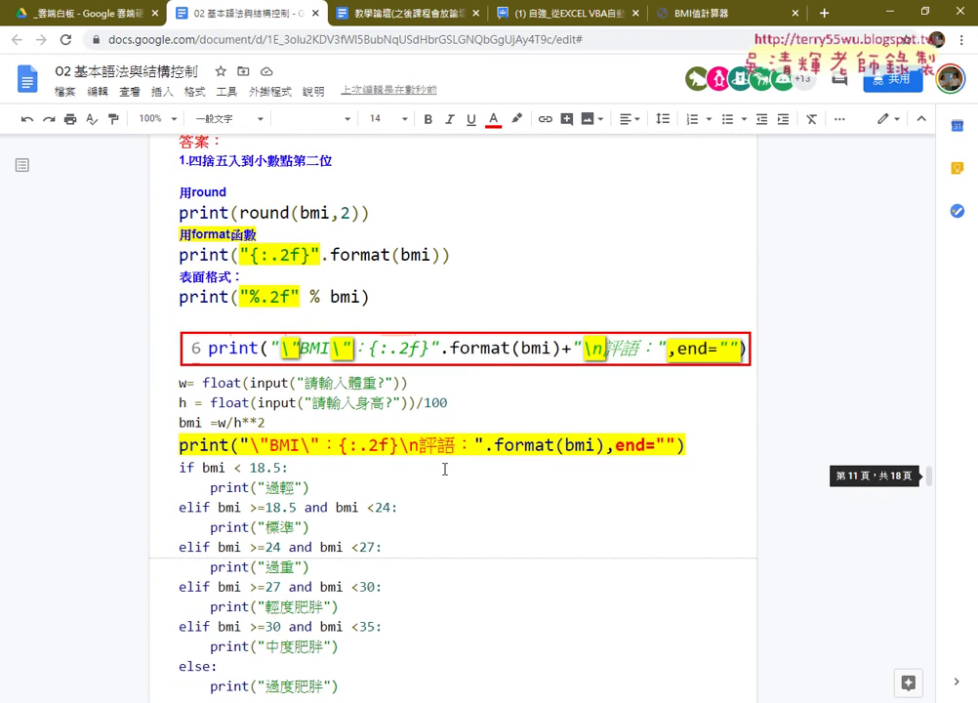
scroll(444, 469, up, 1)
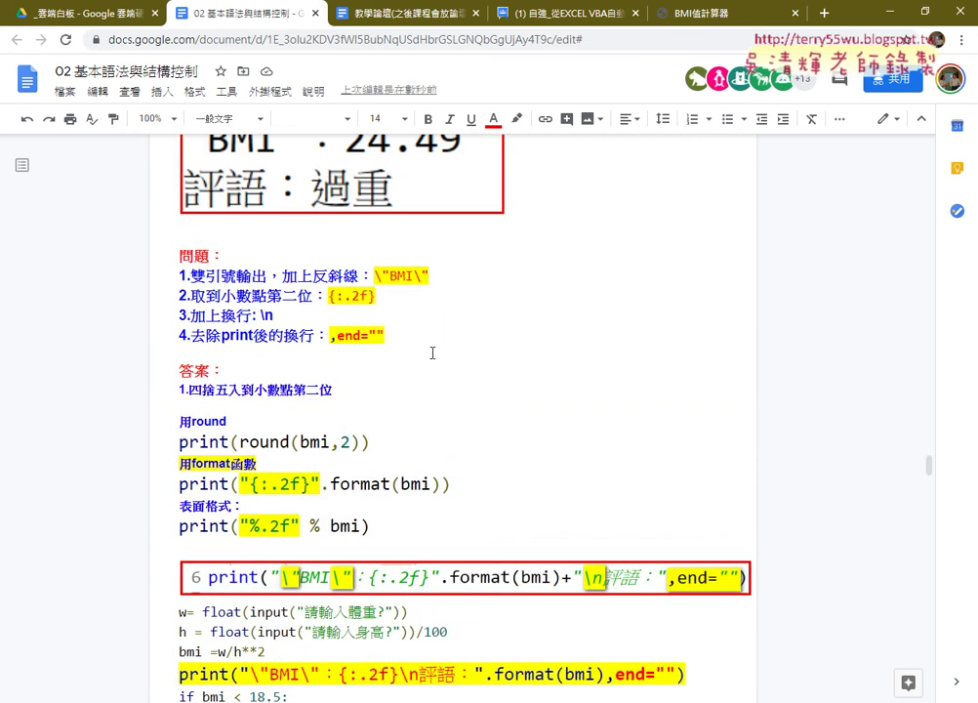
click(329, 295)
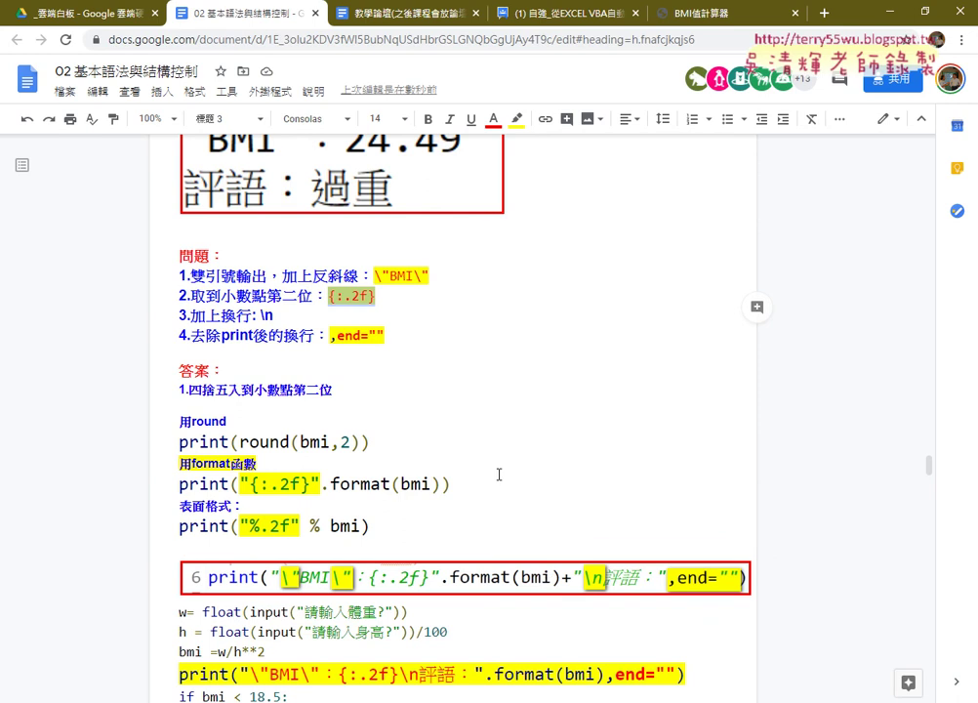
drag(260, 315, 282, 316)
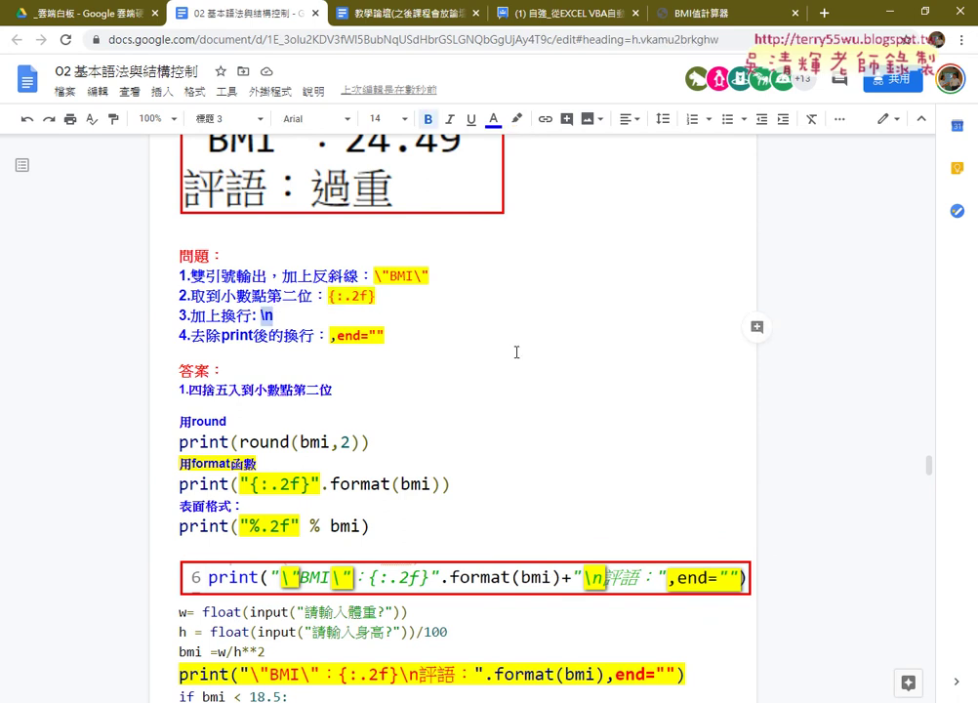
click(329, 334)
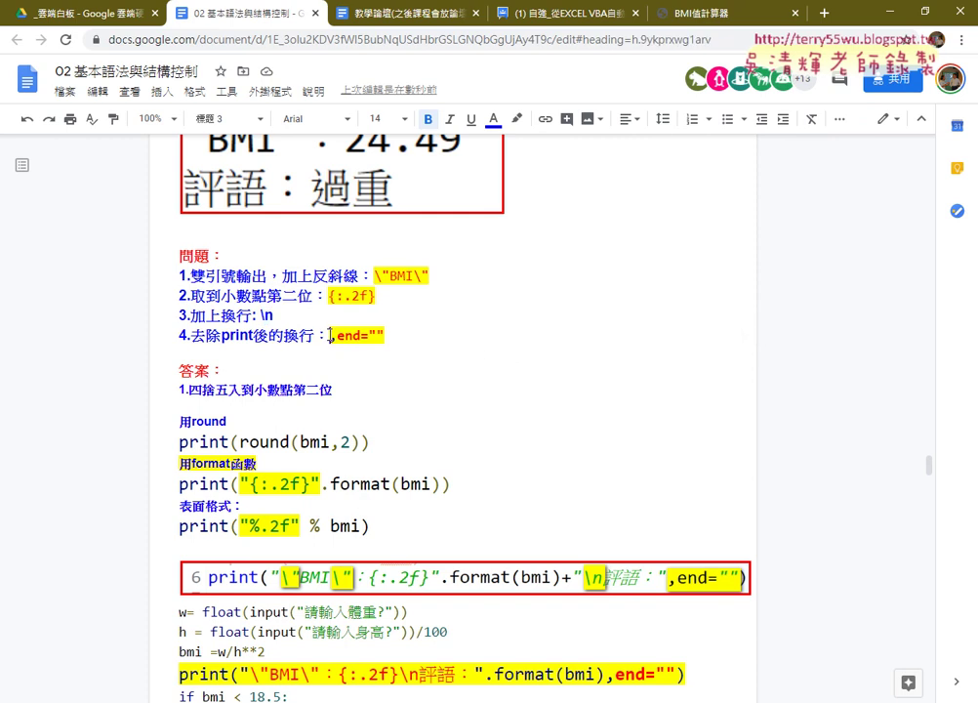
drag(330, 335, 386, 335)
scroll(542, 361, down, 5)
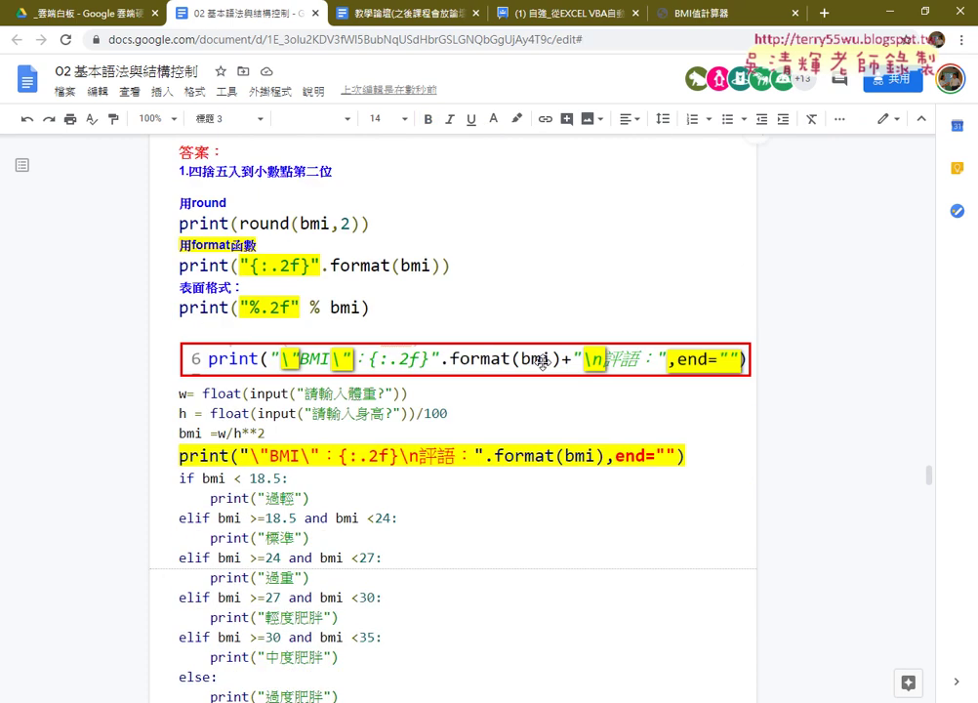
click(540, 357)
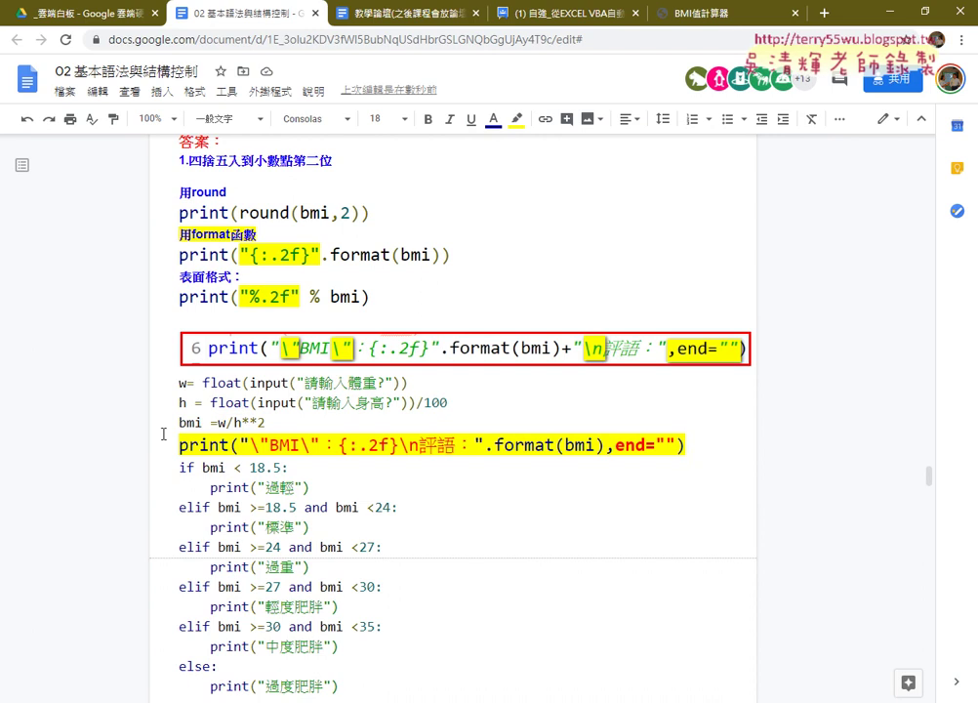
drag(176, 445, 687, 446)
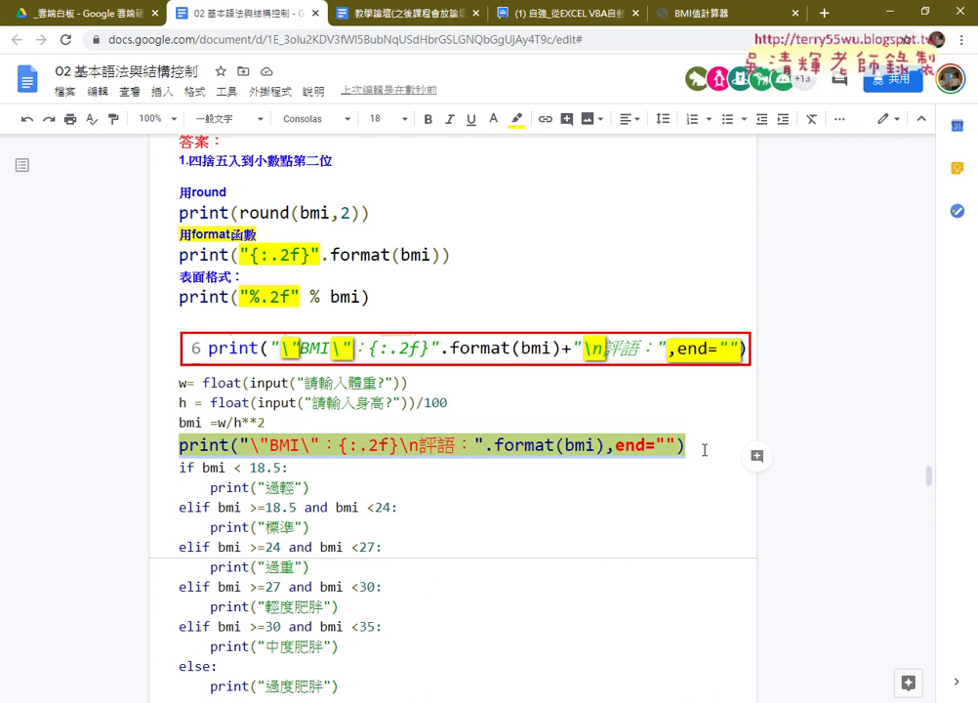
scroll(542, 356, down, 2)
- Select the if/elif BMI block, then switch to the 雲端白板 Drive folder tab
drag(365, 611, 174, 393)
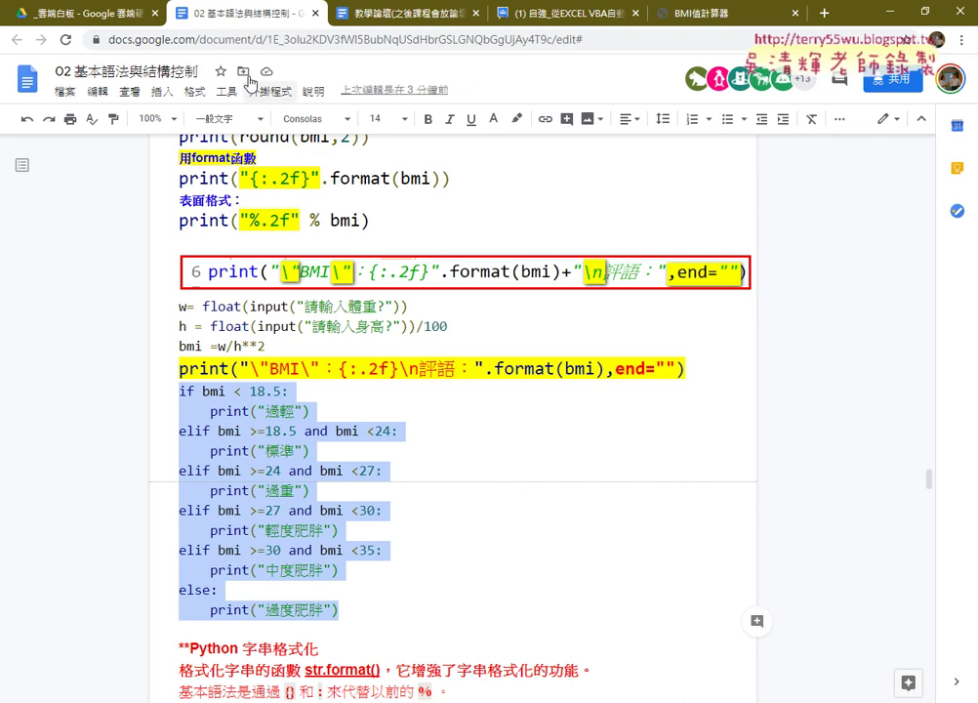
click(110, 18)
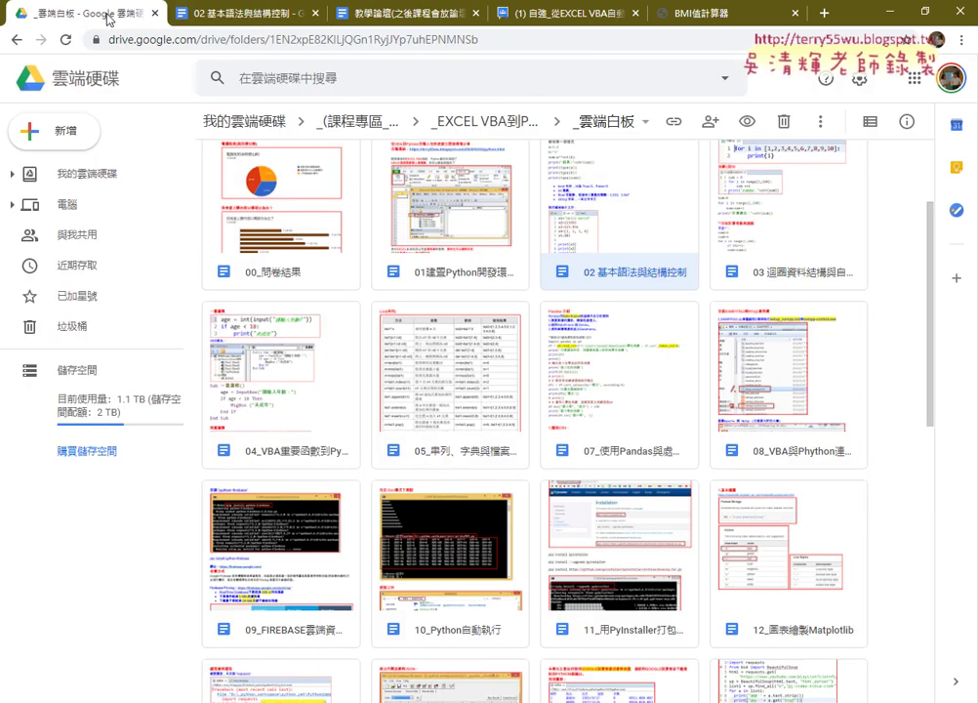
- Open the 03 迴圈資料結構與自訂函數 document from the Drive folder
scroll(781, 213, up, 1)
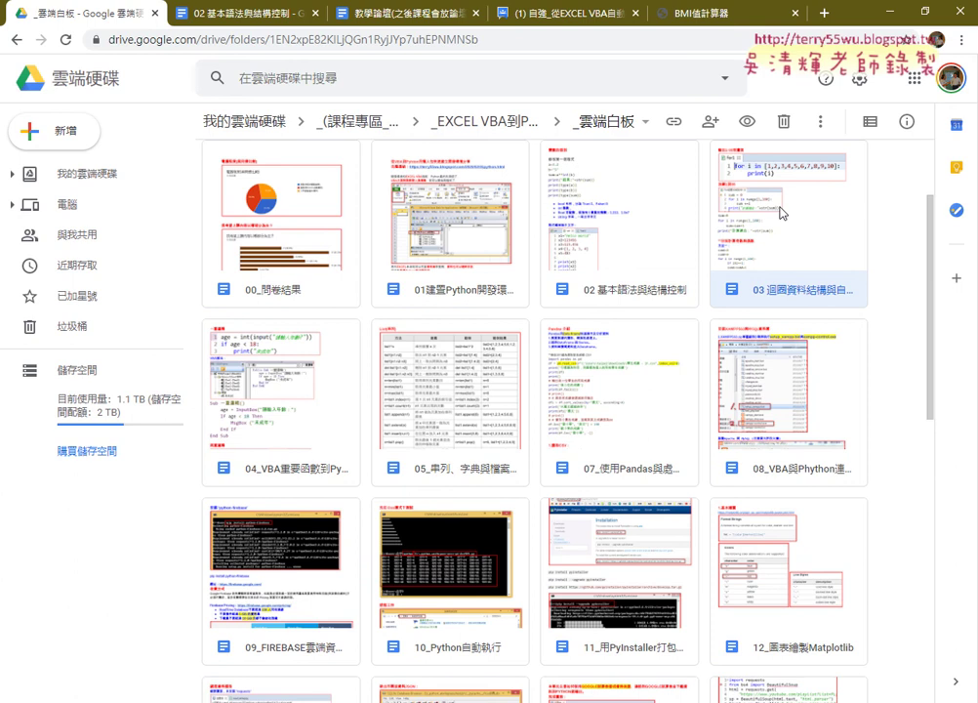
double_click(781, 213)
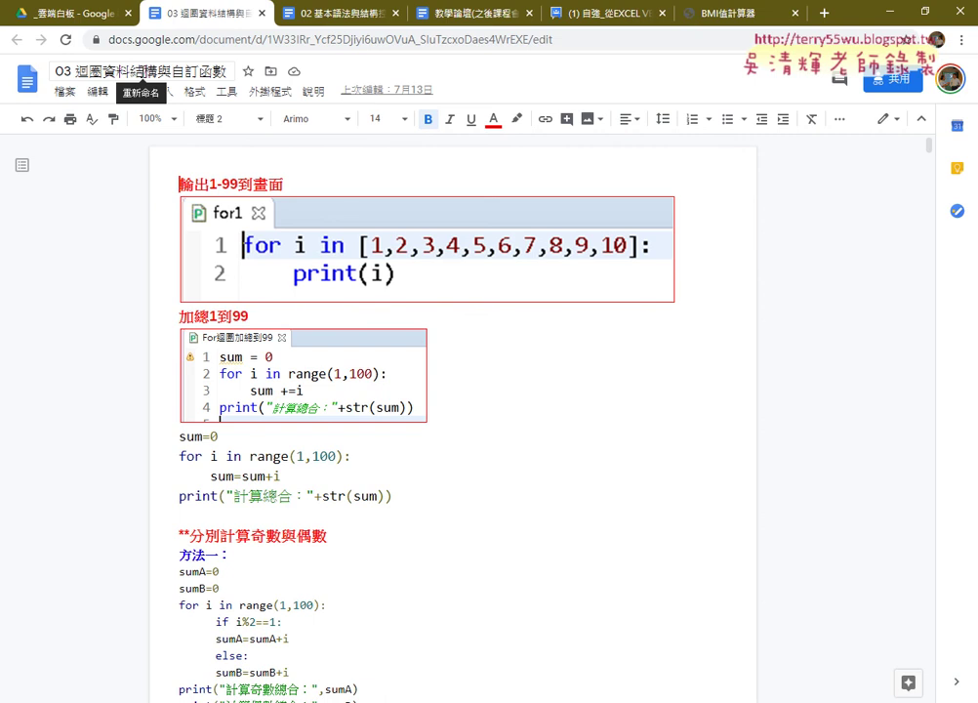
- Glance at the 02 document, then select the four sum-loop code lines in lesson 03
click(334, 15)
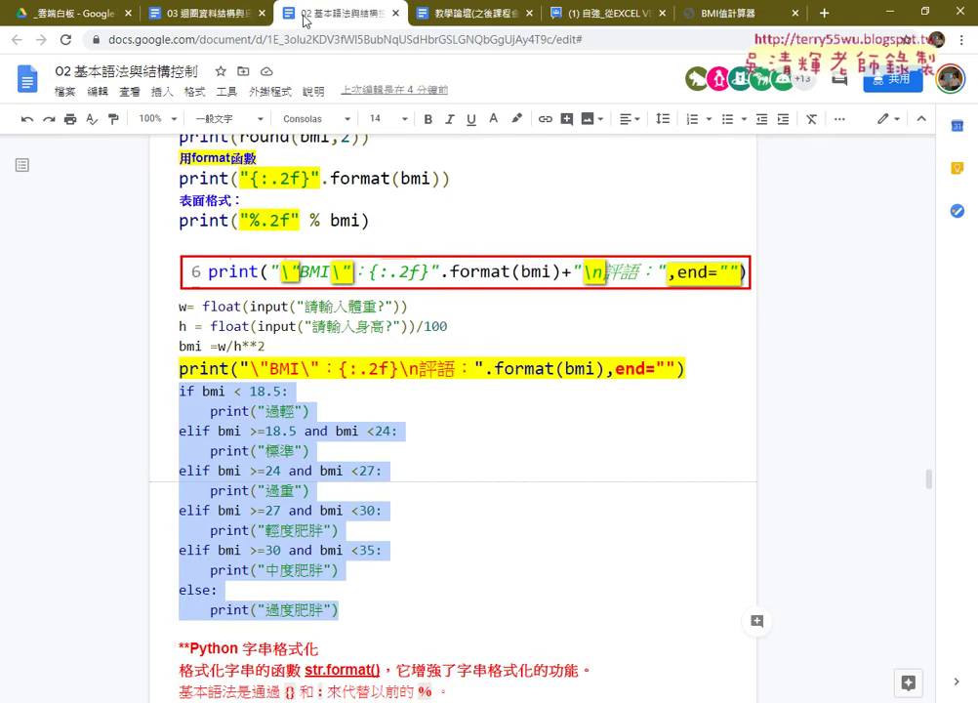
click(195, 14)
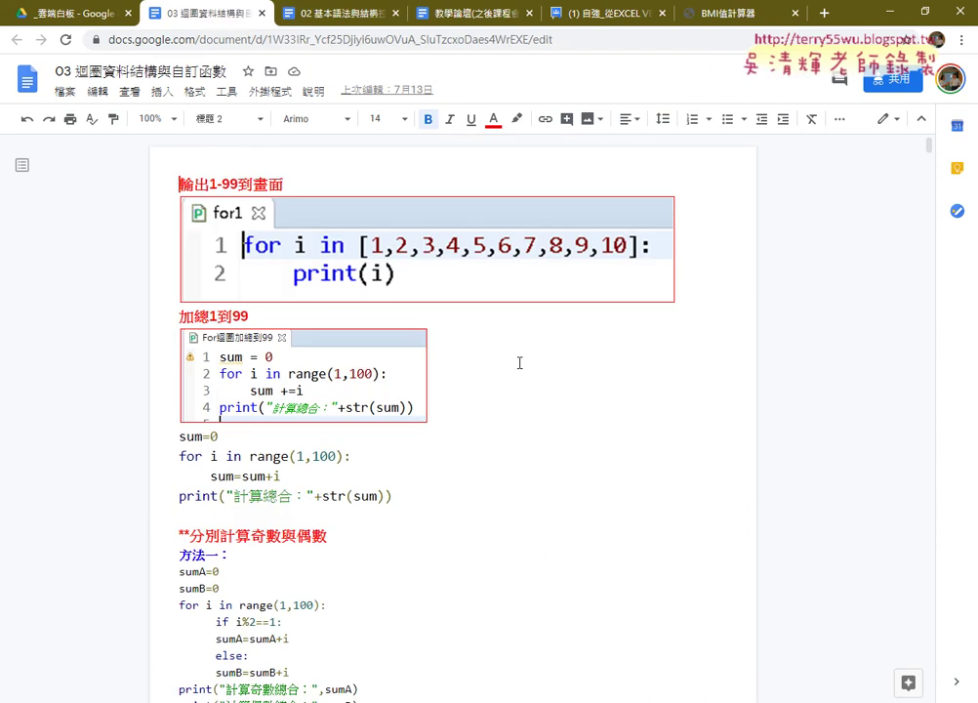
scroll(519, 363, down, 2)
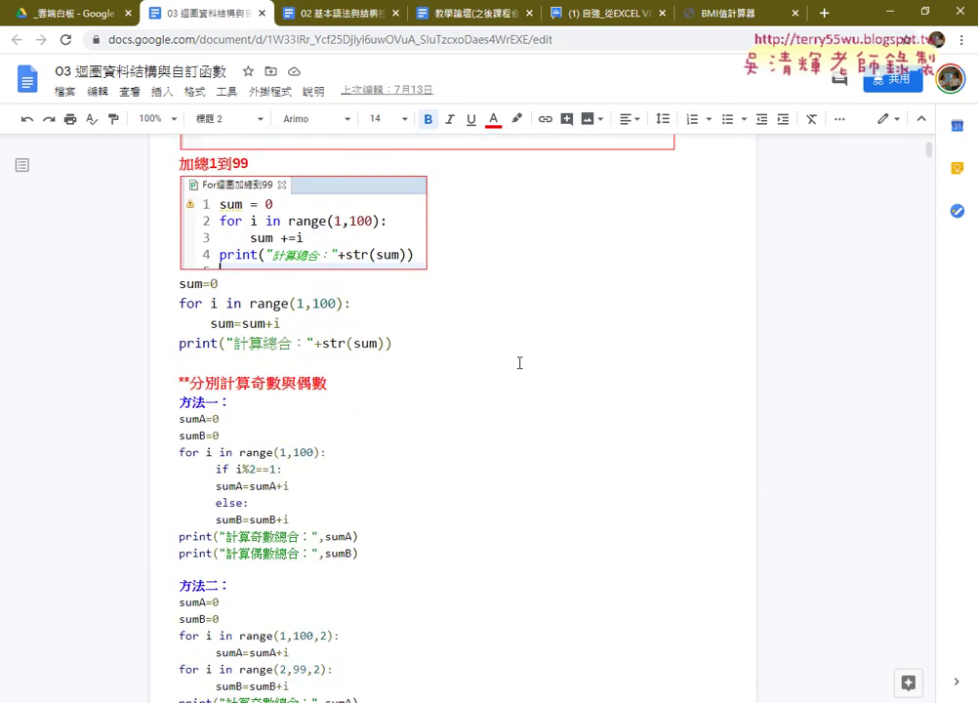
scroll(519, 364, up, 2)
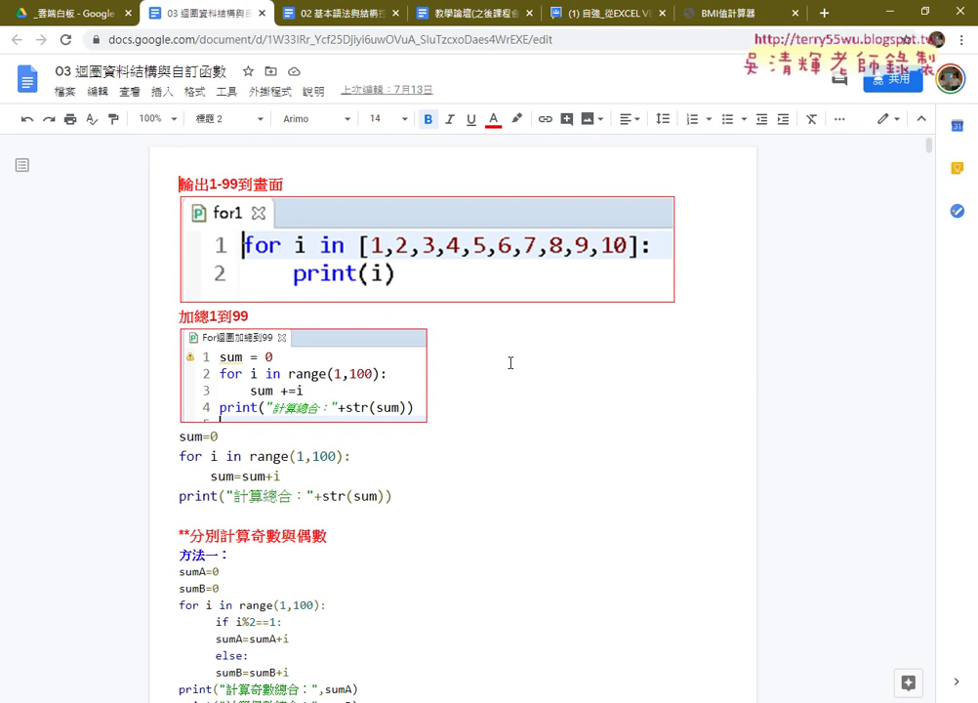
scroll(509, 363, down, 2)
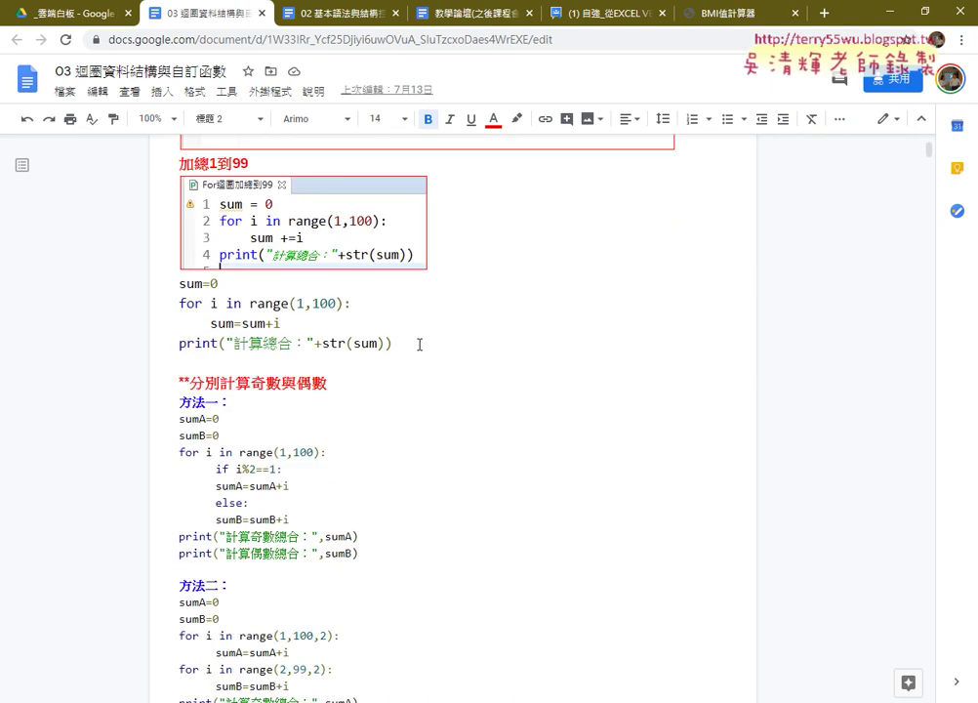
drag(419, 343, 178, 283)
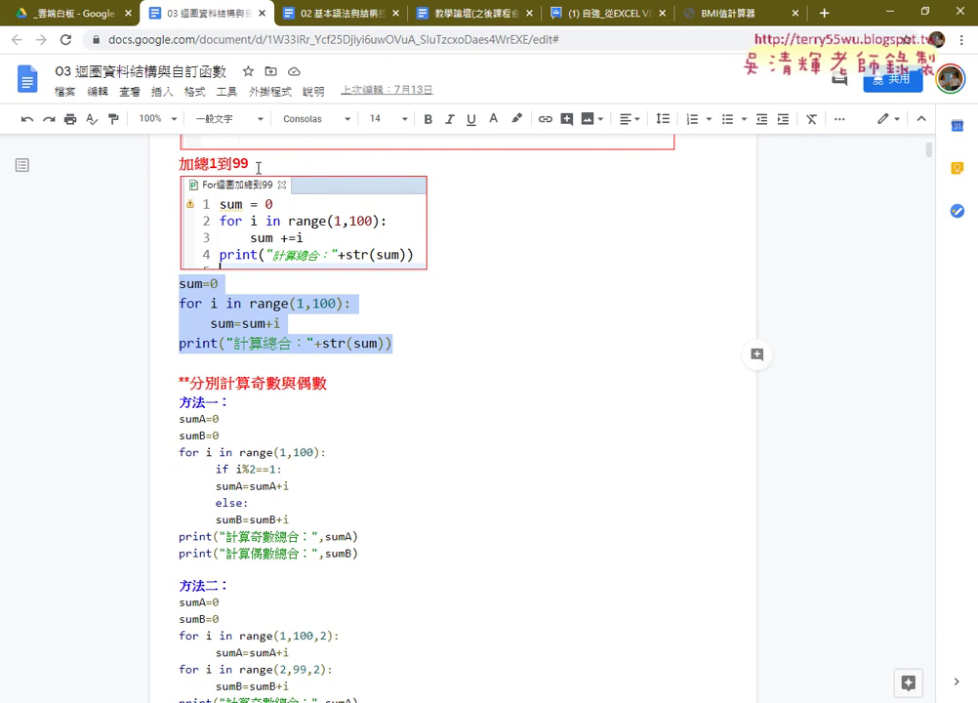
- Copy the 加總1到99 heading text and switch to Eclipse
drag(252, 164, 173, 162)
right_click(247, 168)
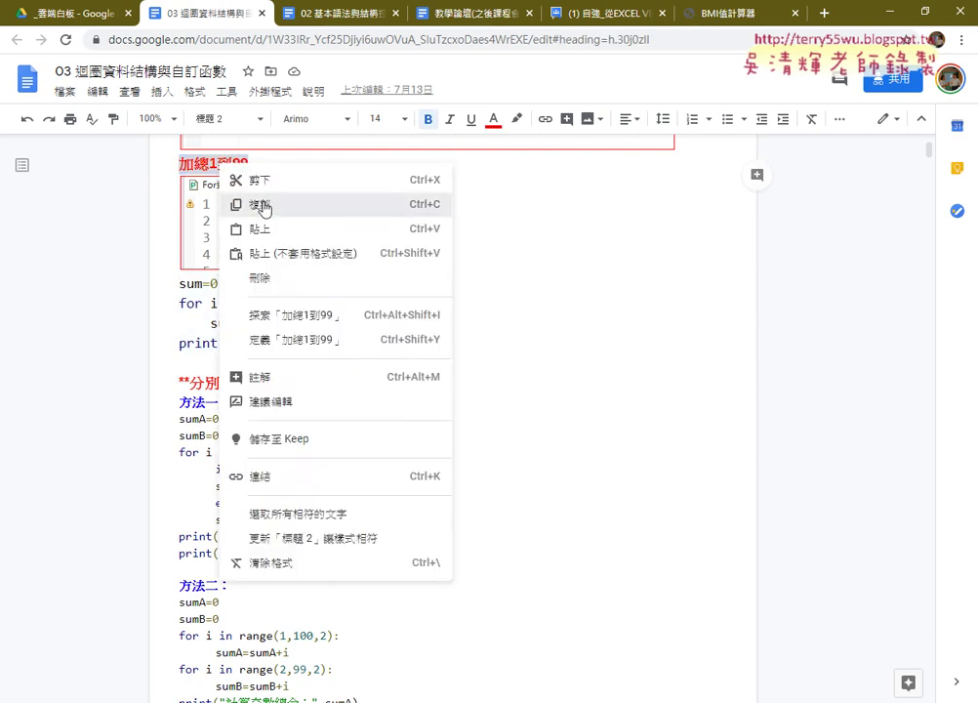
click(265, 207)
key(alt+Tab)
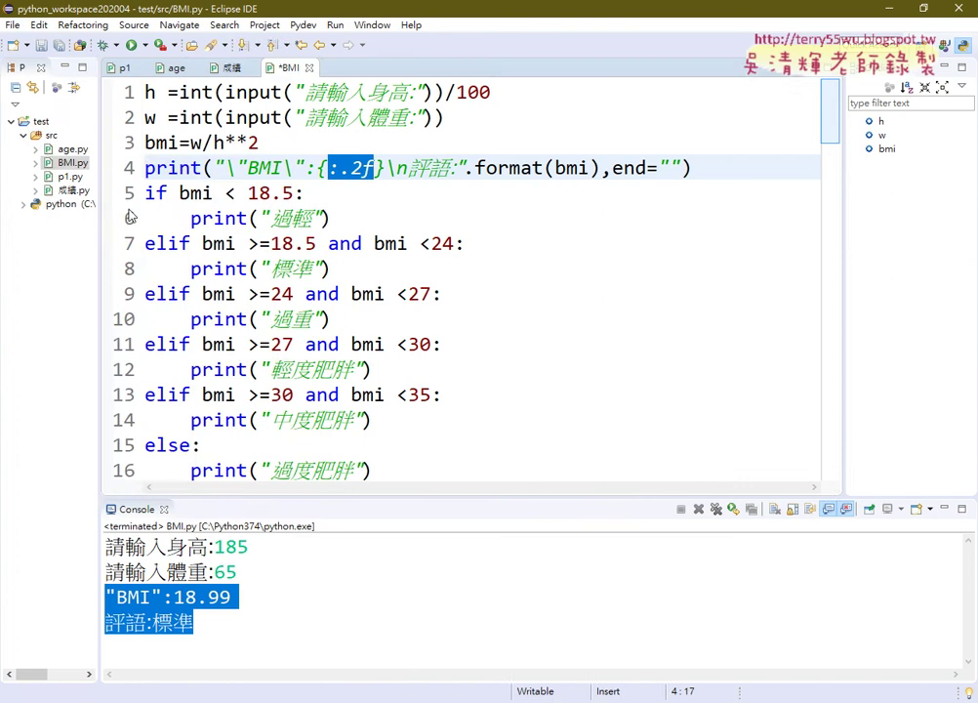
- Create an empty PyDev module named 加總1到99 in test/src, skipping the template
right_click(48, 137)
mouse_move(86, 146)
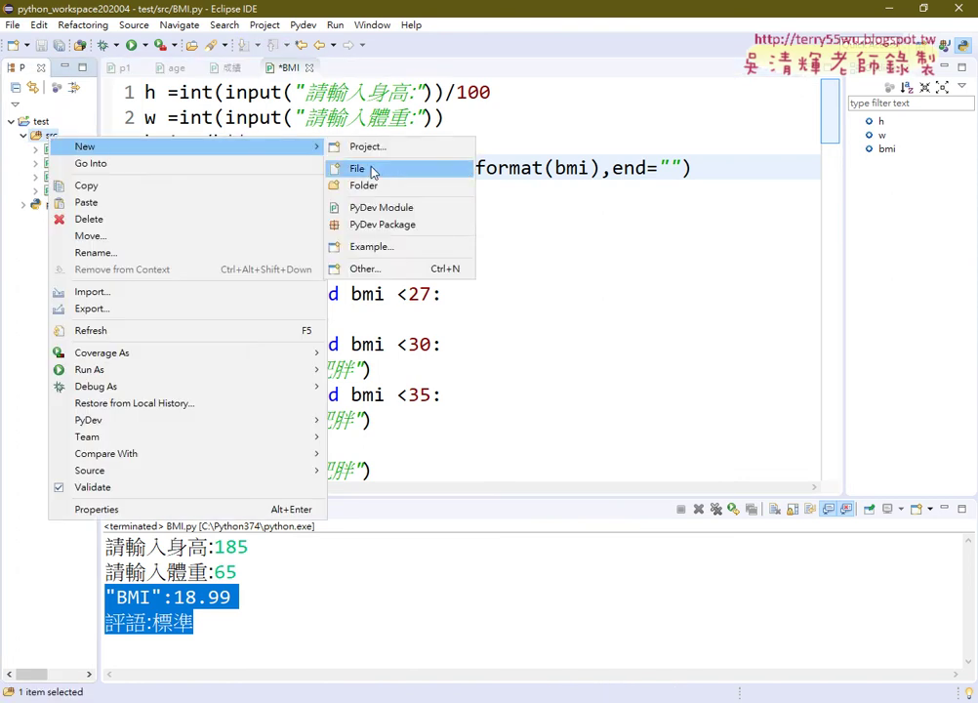
click(343, 207)
click(410, 338)
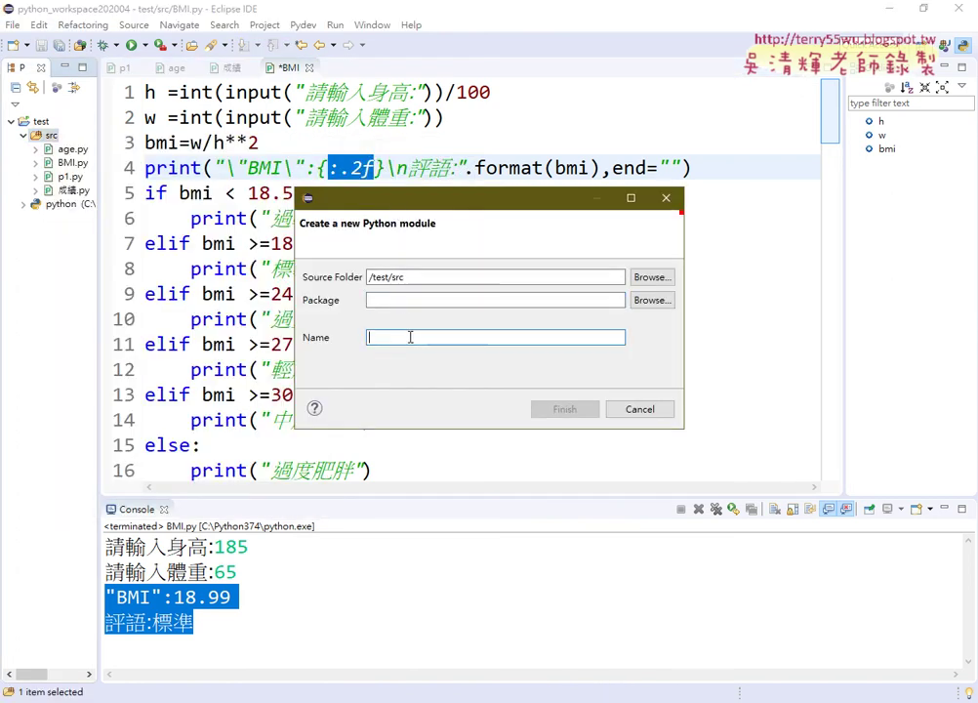
right_click(408, 337)
click(342, 411)
text(到99)
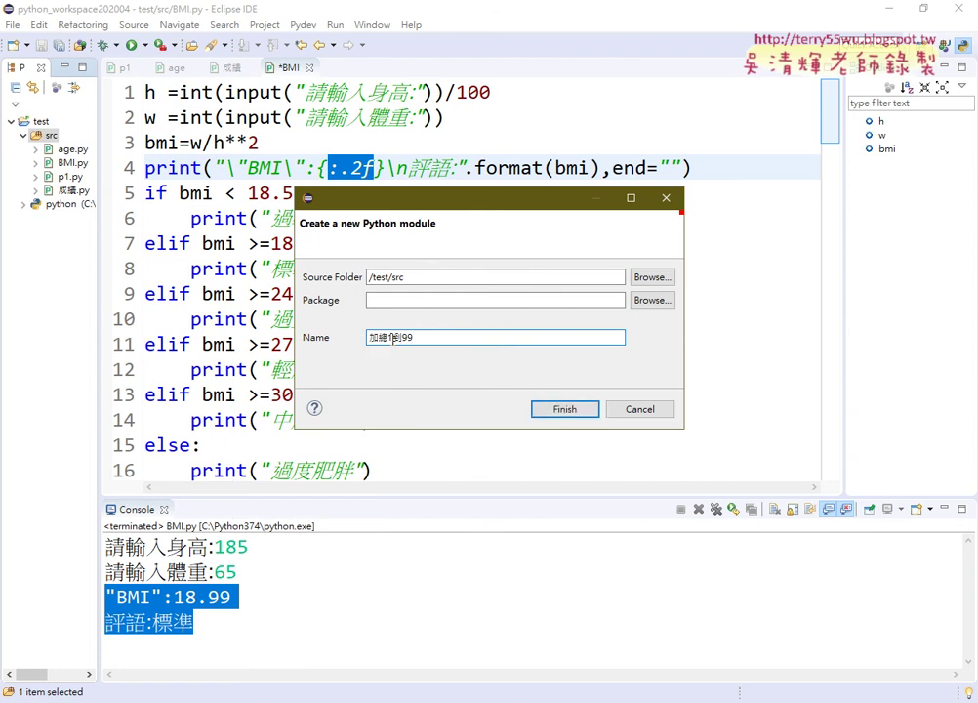
click(571, 412)
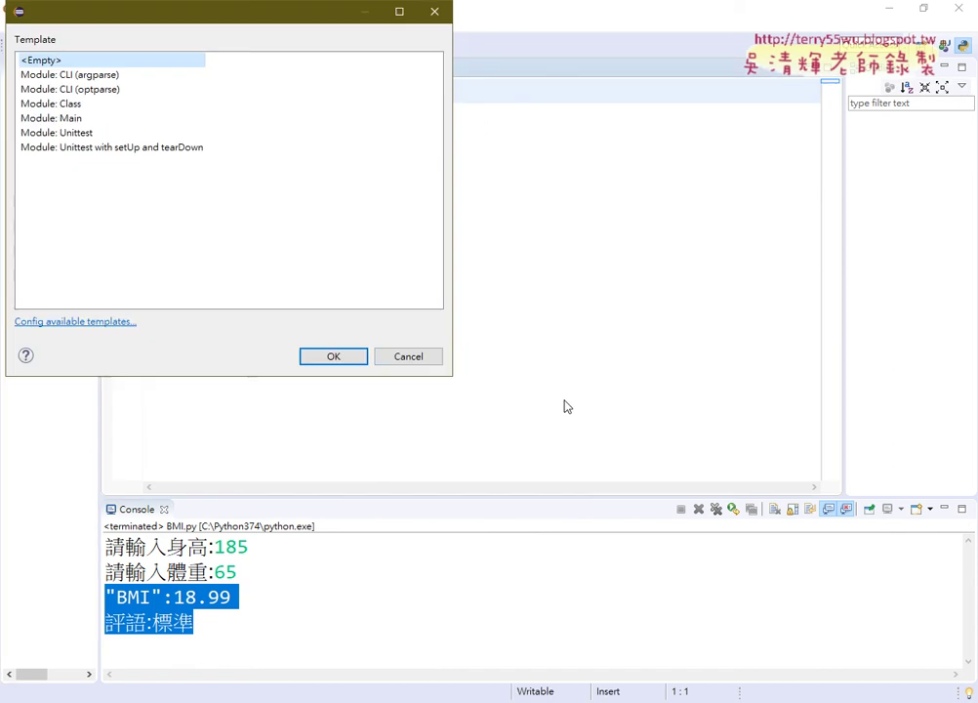
click(422, 361)
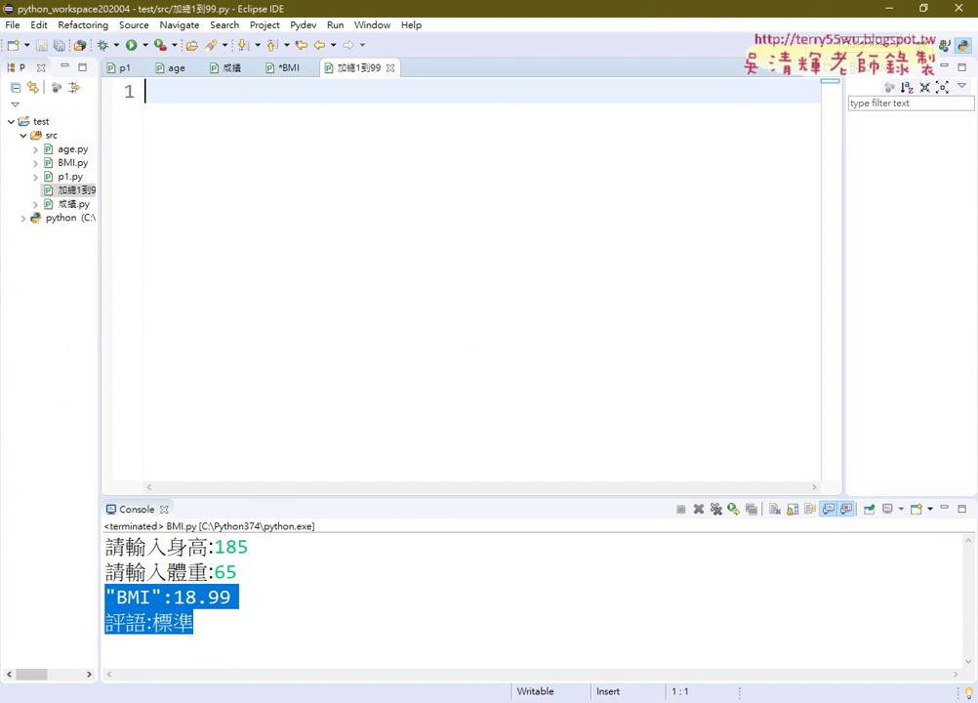
key(super)
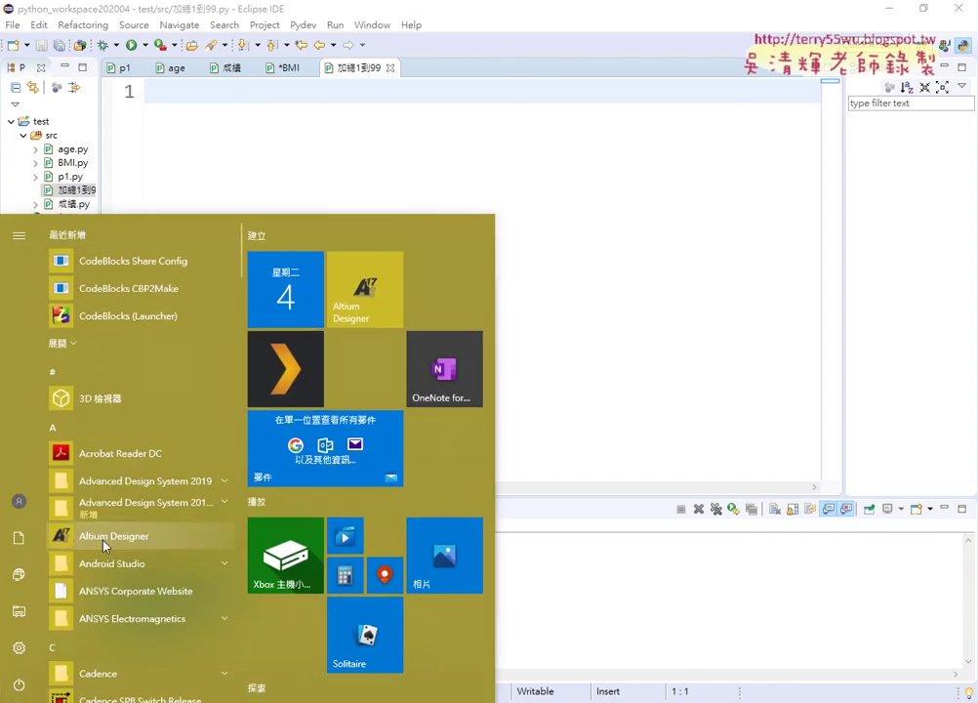
- Launch Excel 2007 from the Office group, discard recovered files, and maximize blank Book1
scroll(103, 544, down, 3)
scroll(104, 545, down, 3)
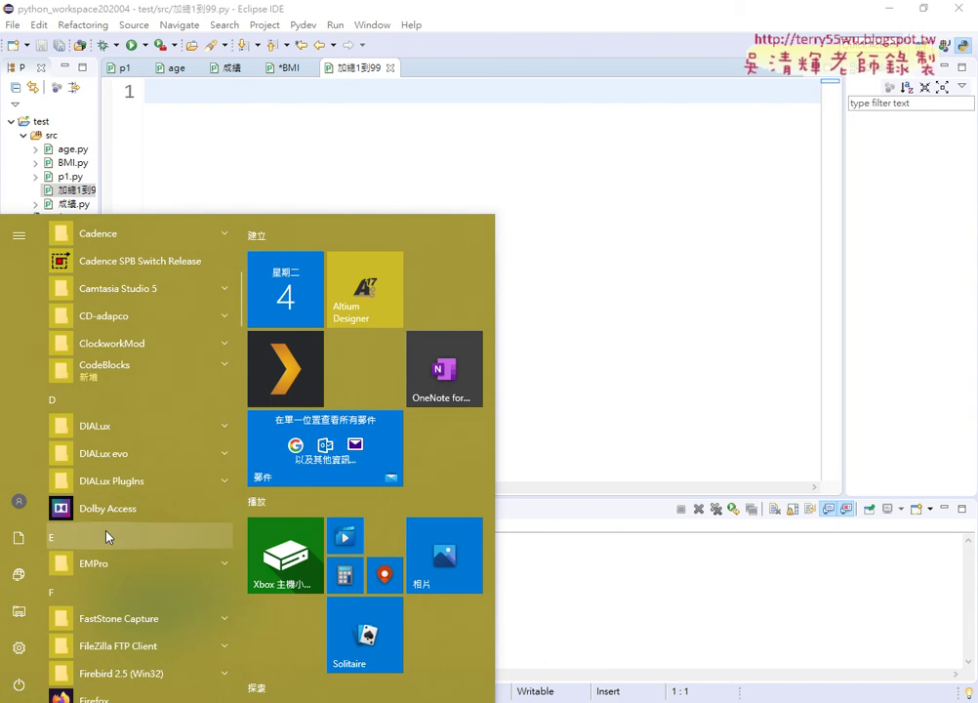
scroll(110, 533, down, 3)
scroll(113, 529, down, 2)
scroll(116, 533, down, 2)
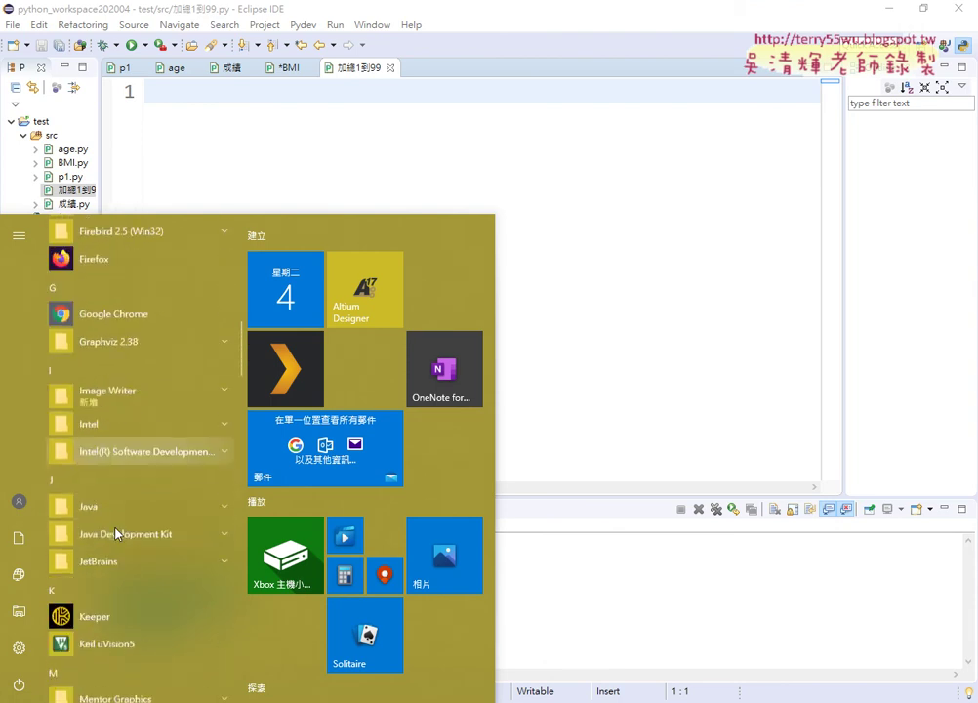
scroll(117, 527, down, 2)
scroll(122, 517, down, 1)
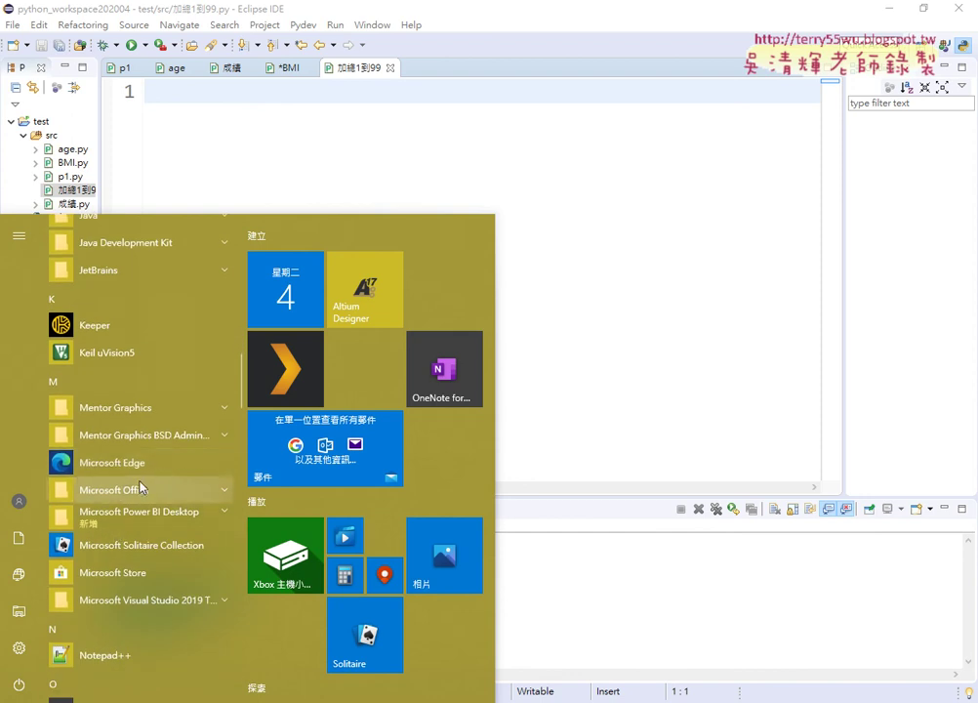
click(139, 488)
click(145, 551)
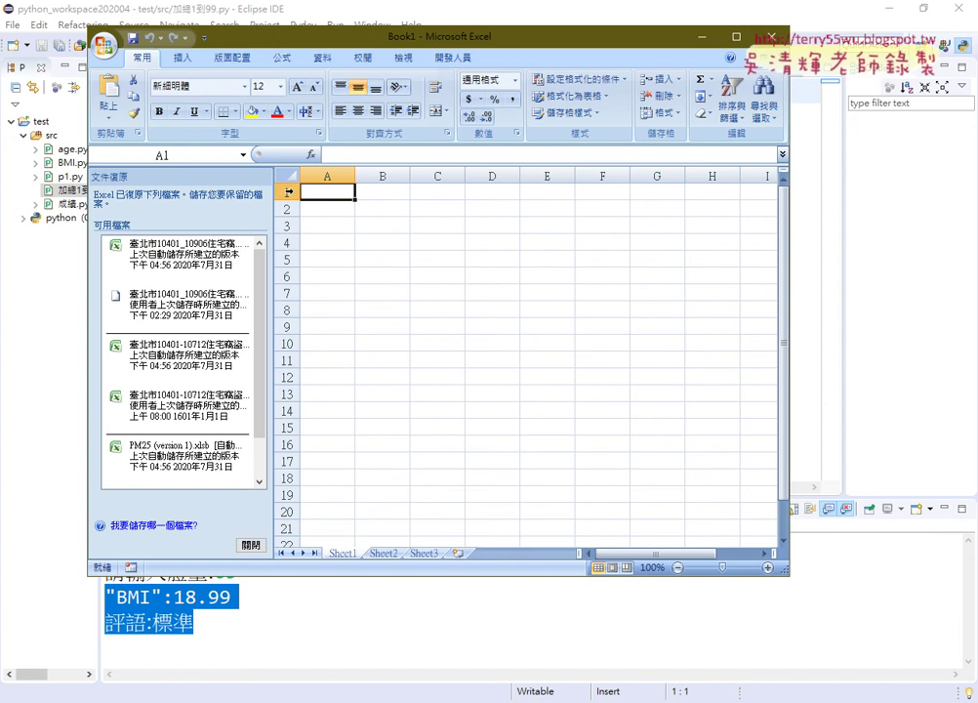
click(251, 545)
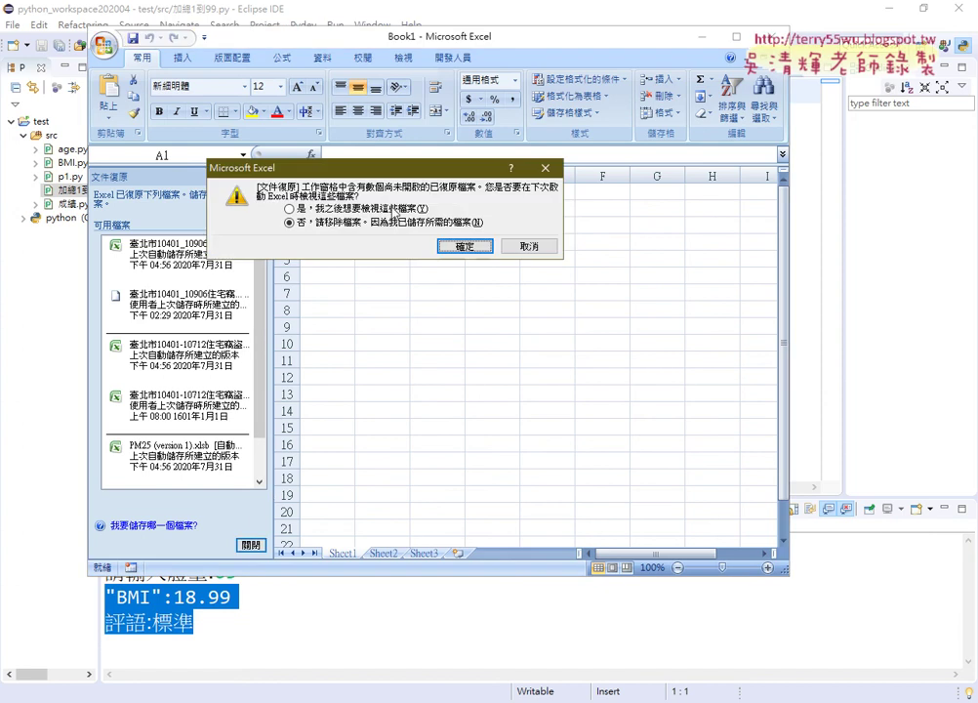
click(459, 250)
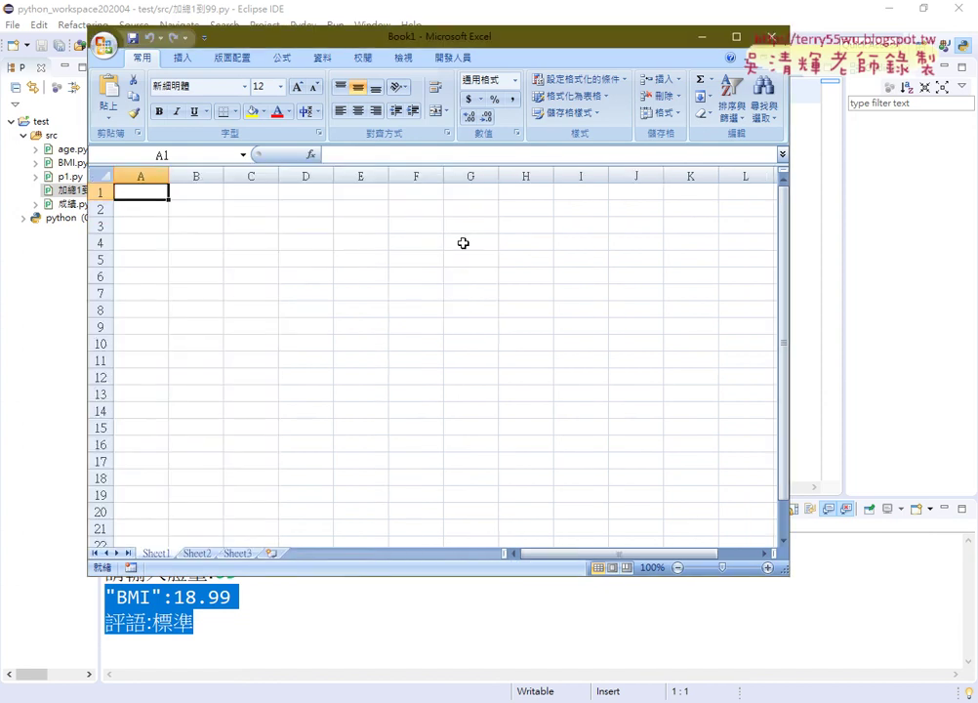
double_click(607, 37)
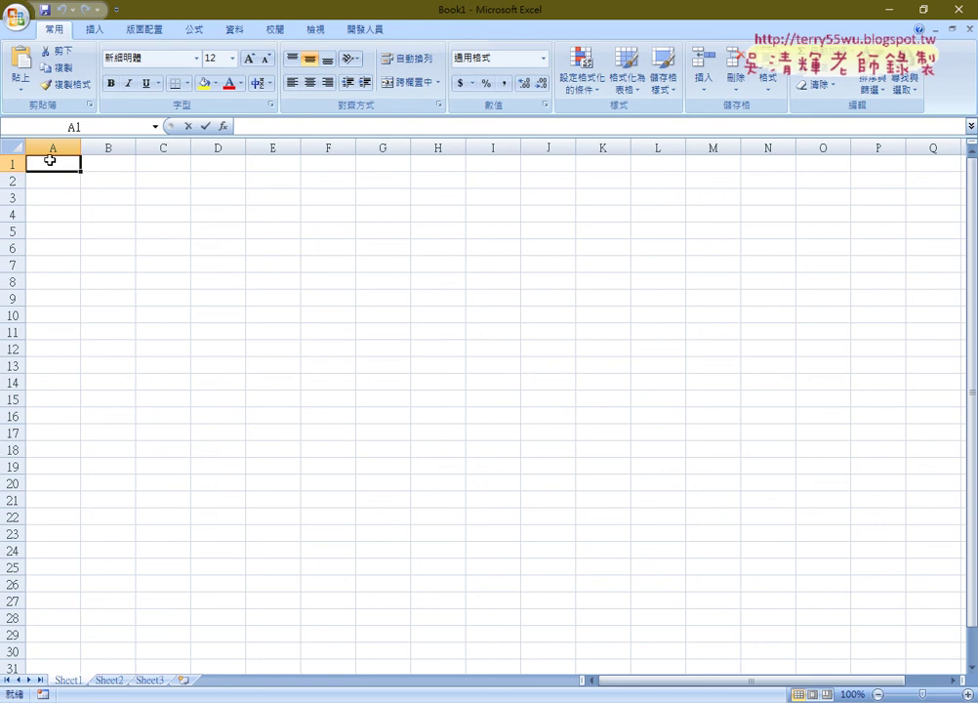
- Enter 1 in A1, fill column A down to 99, and AutoSum A100 to get 4950
text(1)
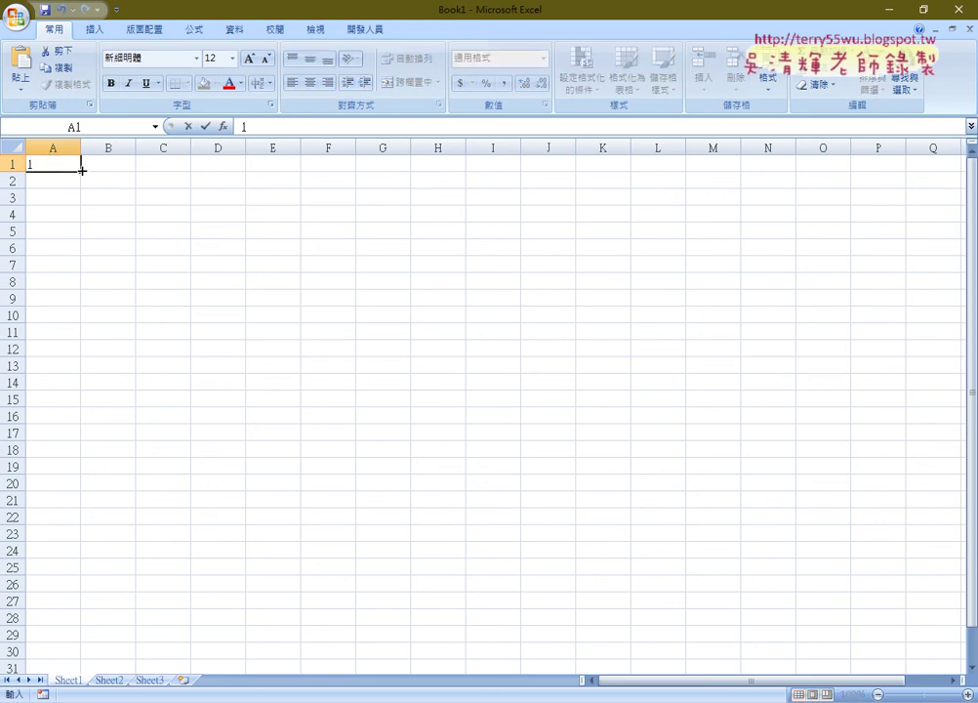
key(ctrl+Return)
mouse_move(82, 171)
mouse_down()
mouse_move(93, 672)
mouse_move(100, 124)
mouse_move(71, 259)
mouse_up()
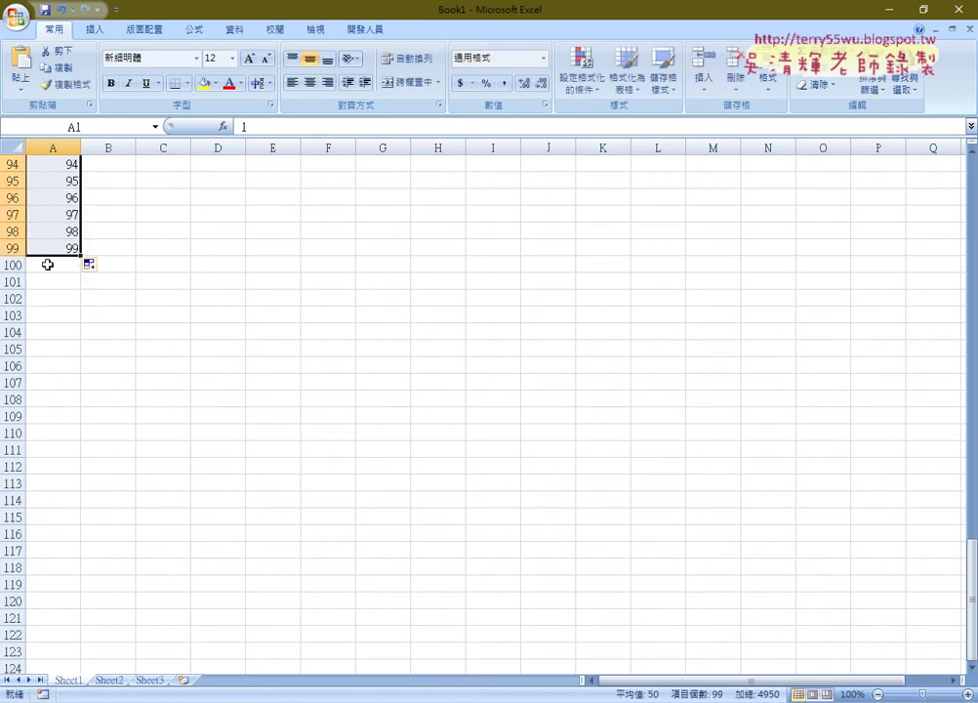
click(48, 264)
click(808, 55)
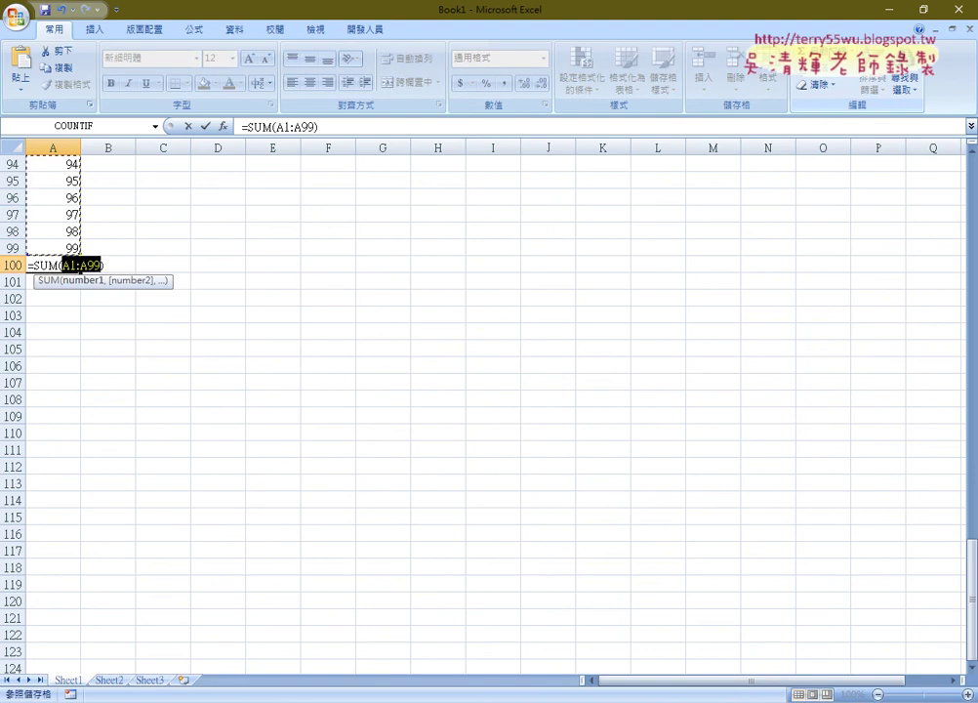
click(205, 126)
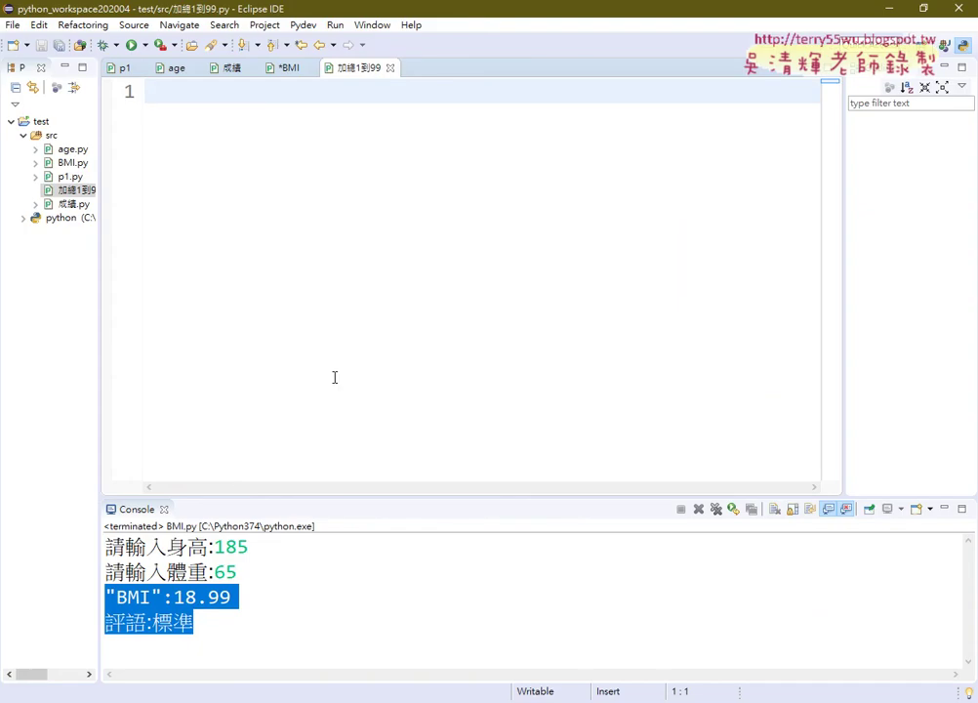
- Write sum=0 and the loop header for i in range(1,100):, replacing a trial number list
text(sum)
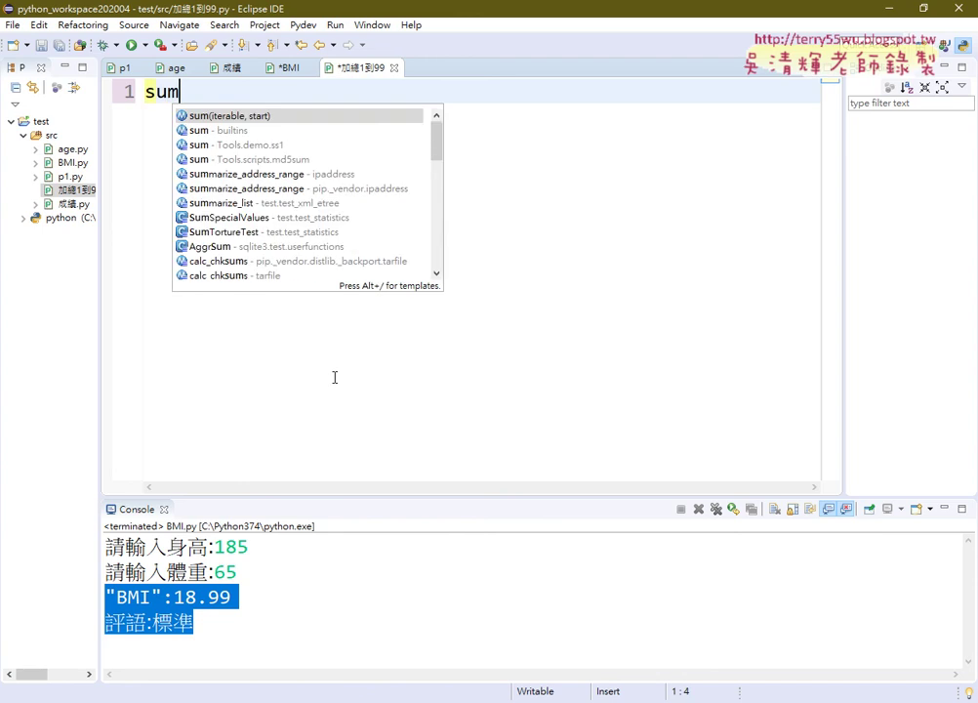
text(=)
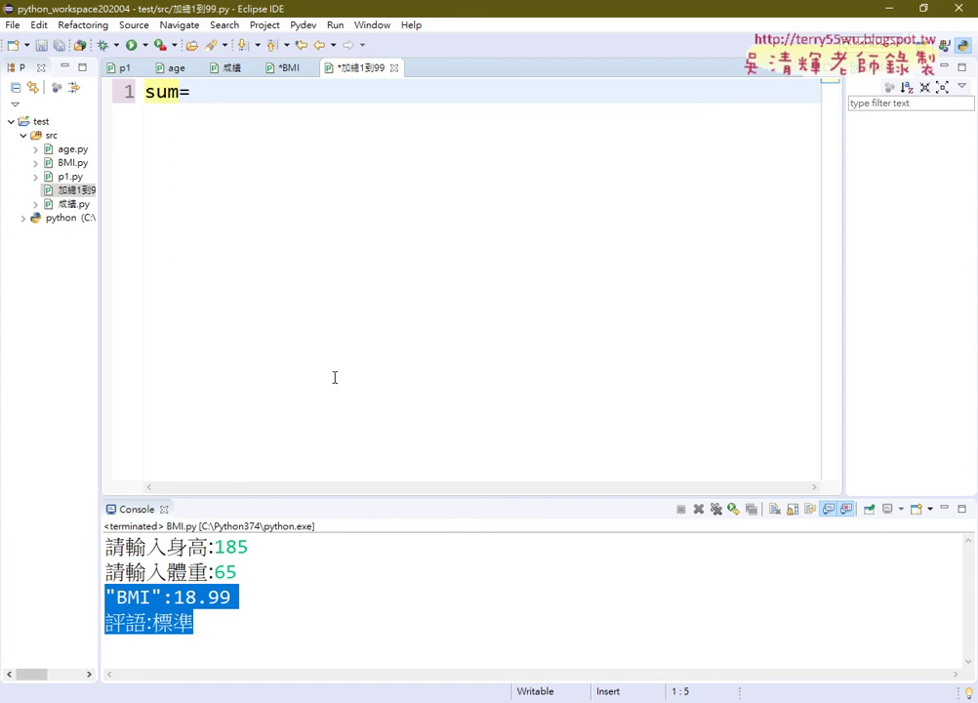
text(0)
key(Return)
text(f)
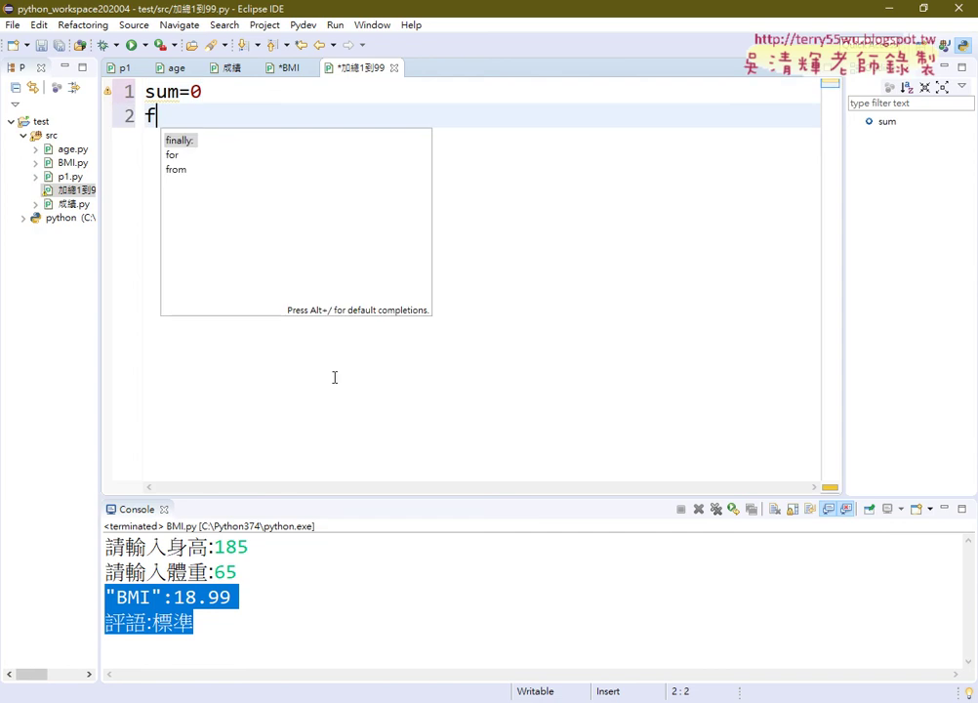
text(or )
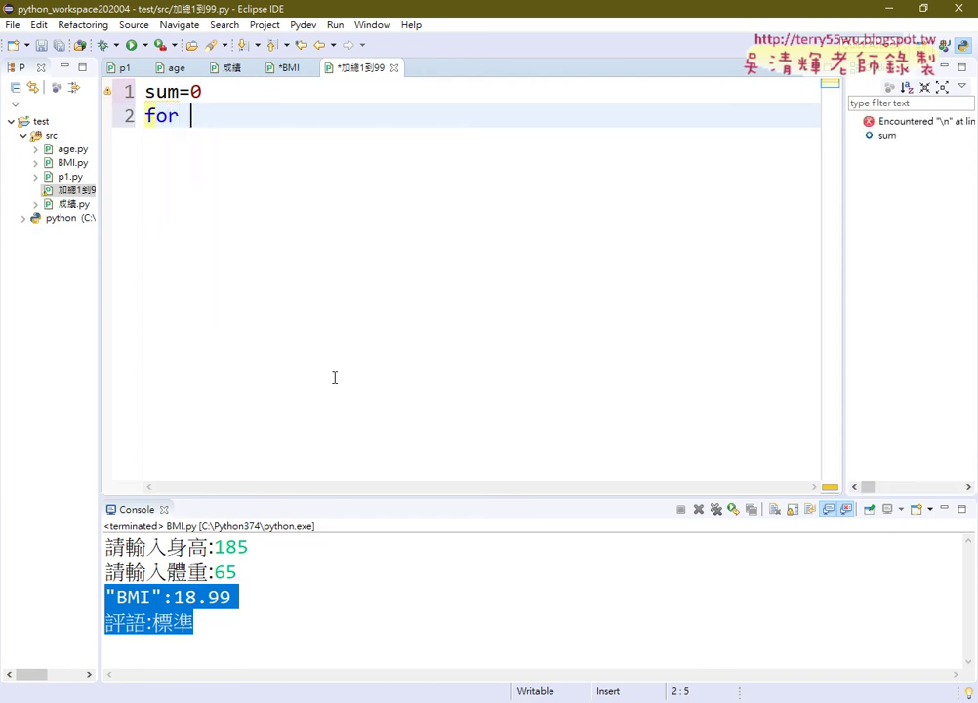
text(i)
text( in)
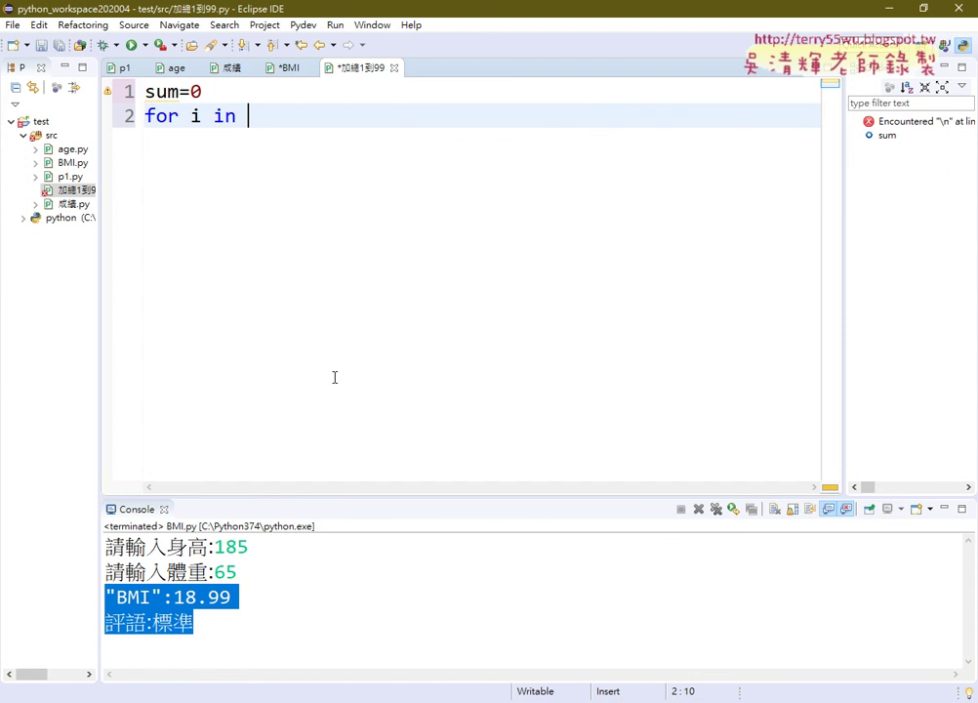
text( (1)
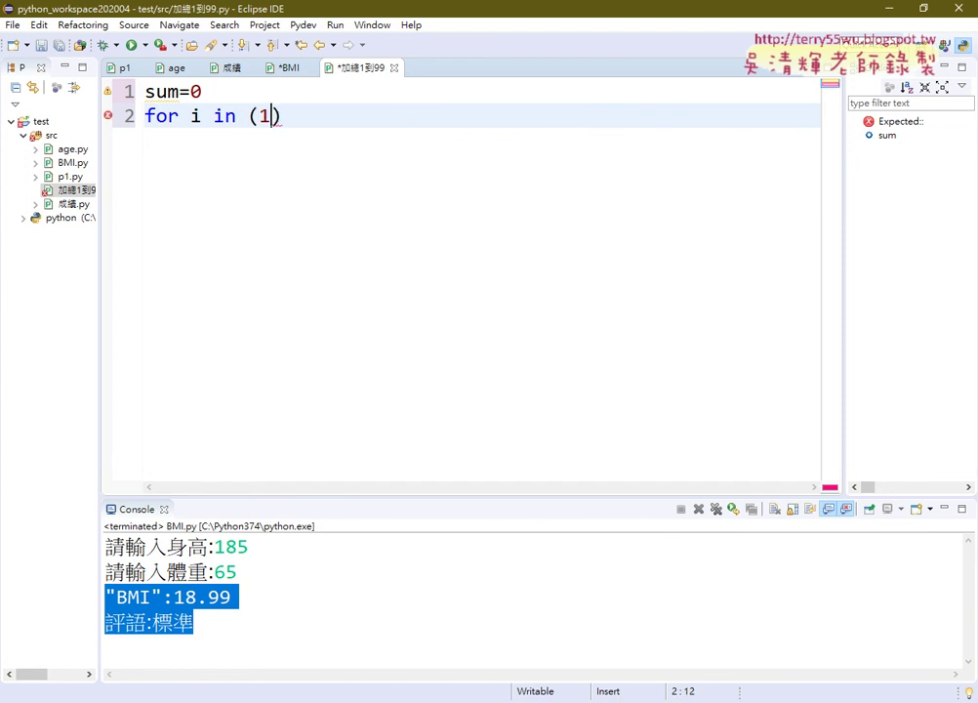
text(,2,)
text(3,4,)
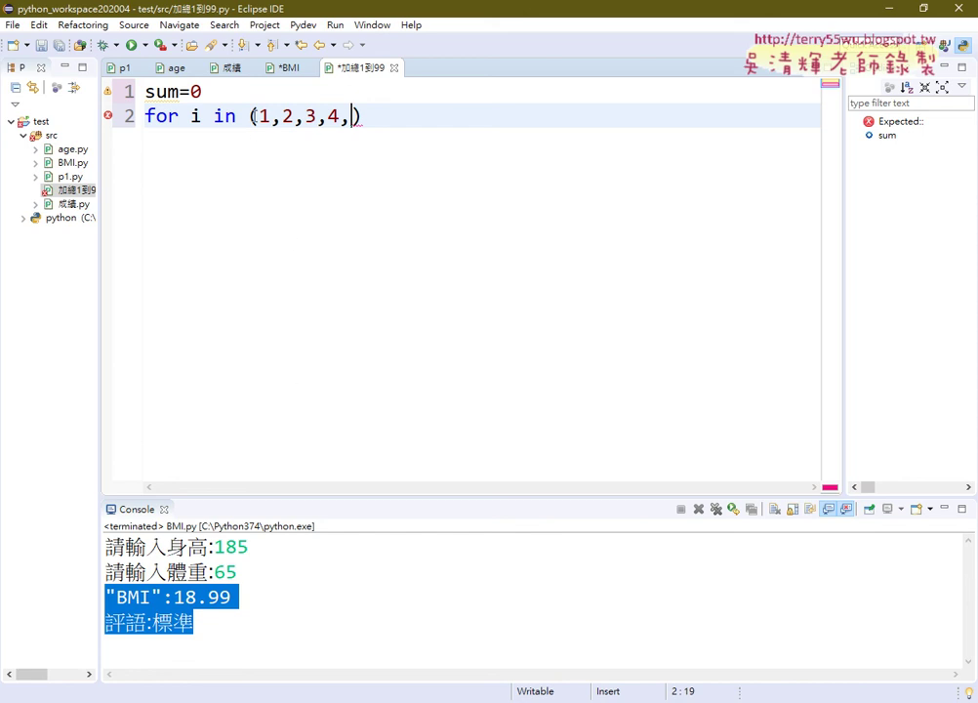
drag(250, 117, 361, 116)
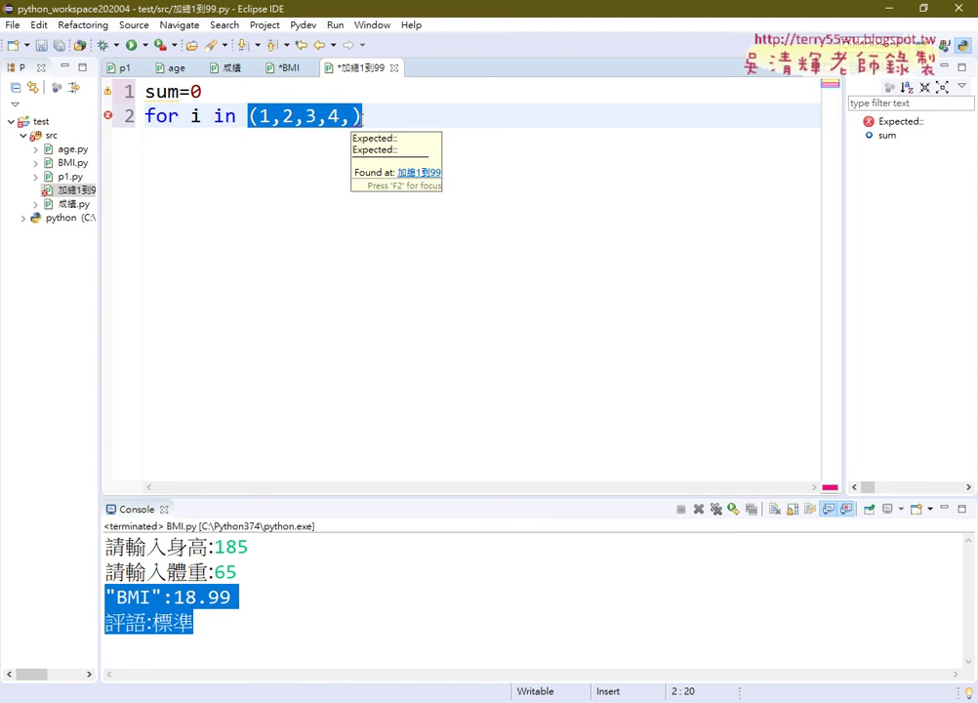
text(ra)
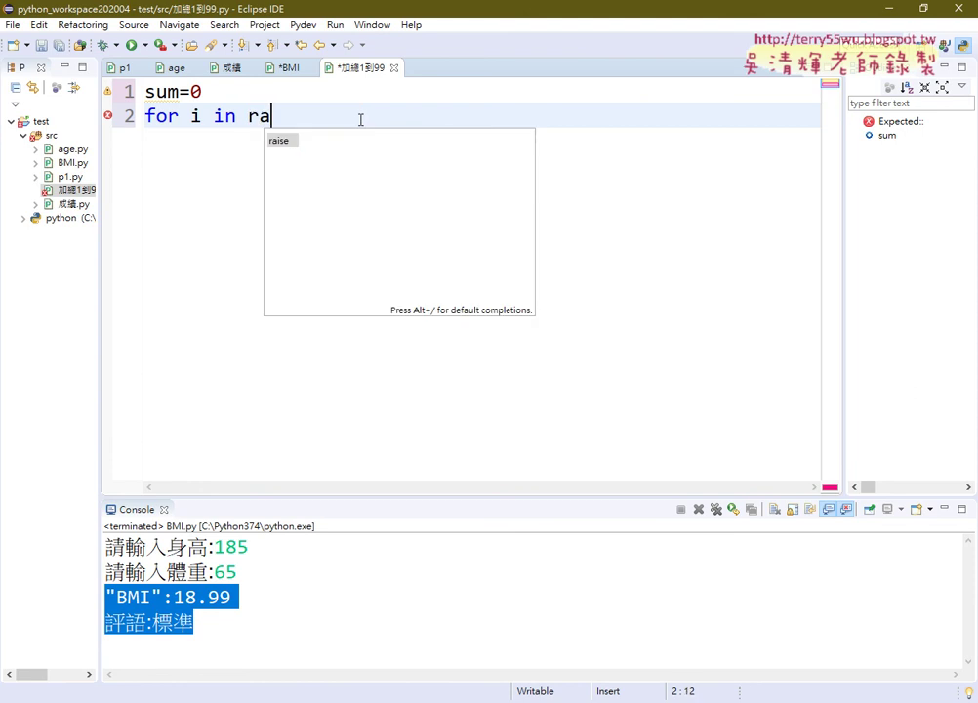
text(nge)
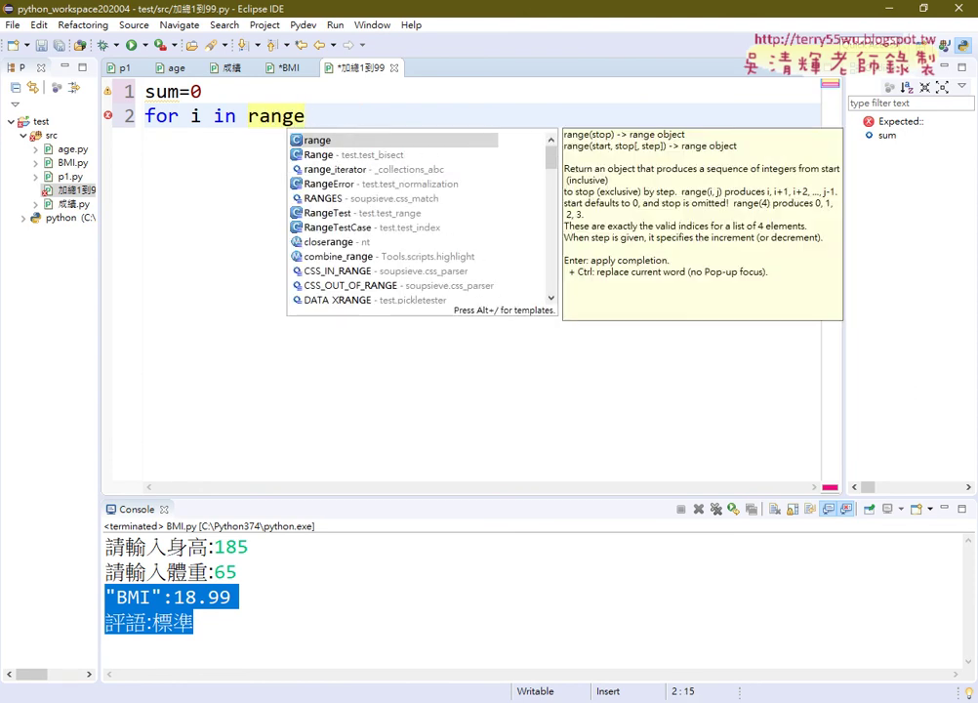
text(()
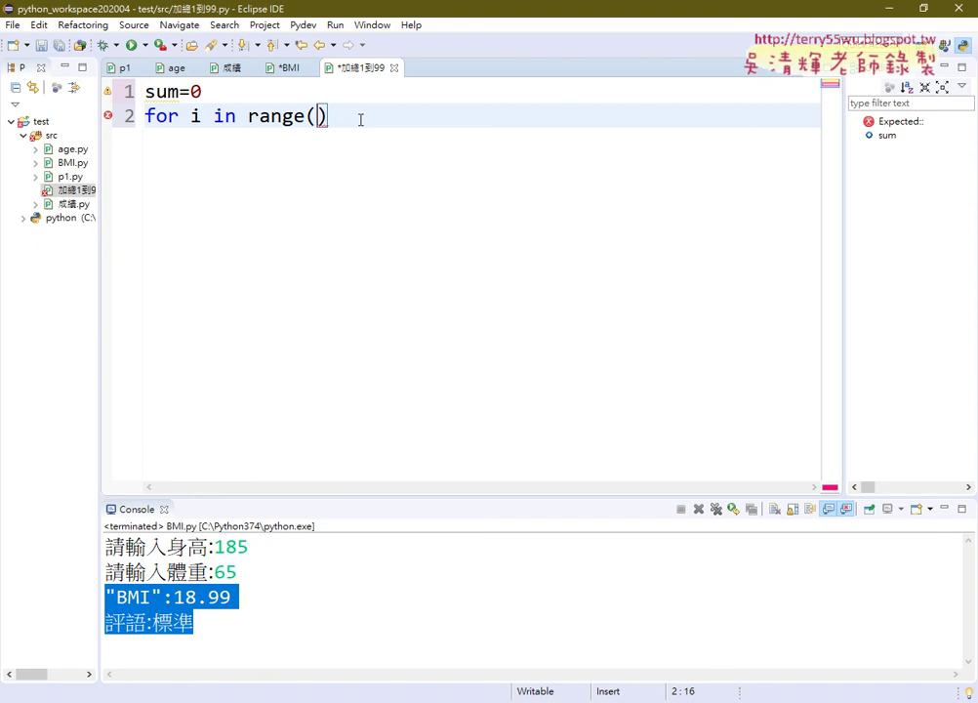
text(1)
text(,)
text(100)
text())
text(:)
- Highlight range(1,100) and its bounds 1 and 100, then start an indented loop body line
drag(248, 117, 386, 116)
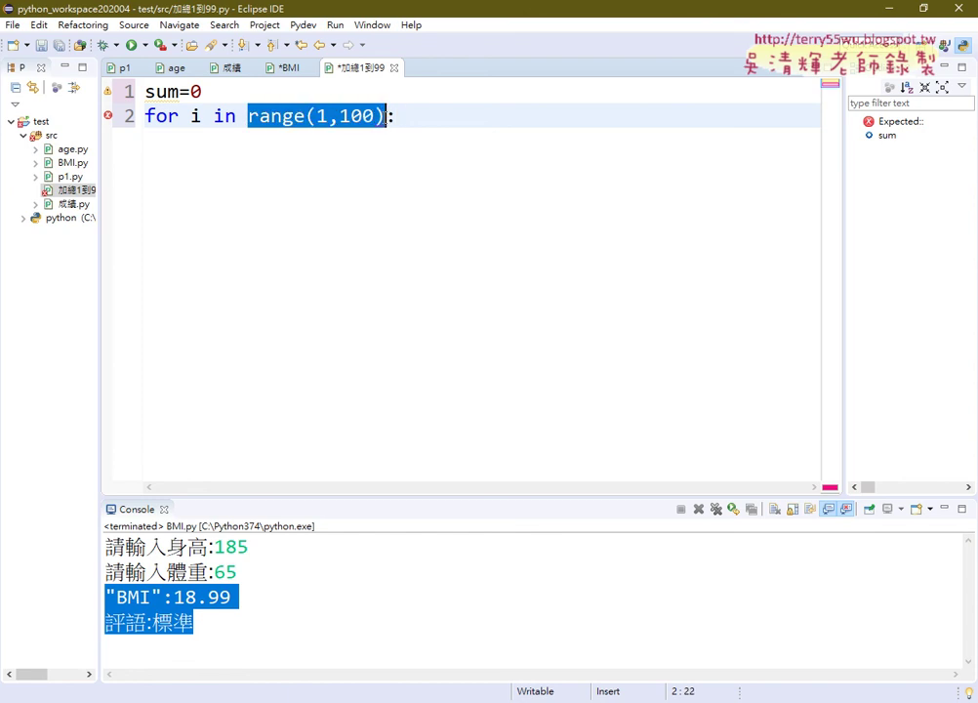
click(425, 114)
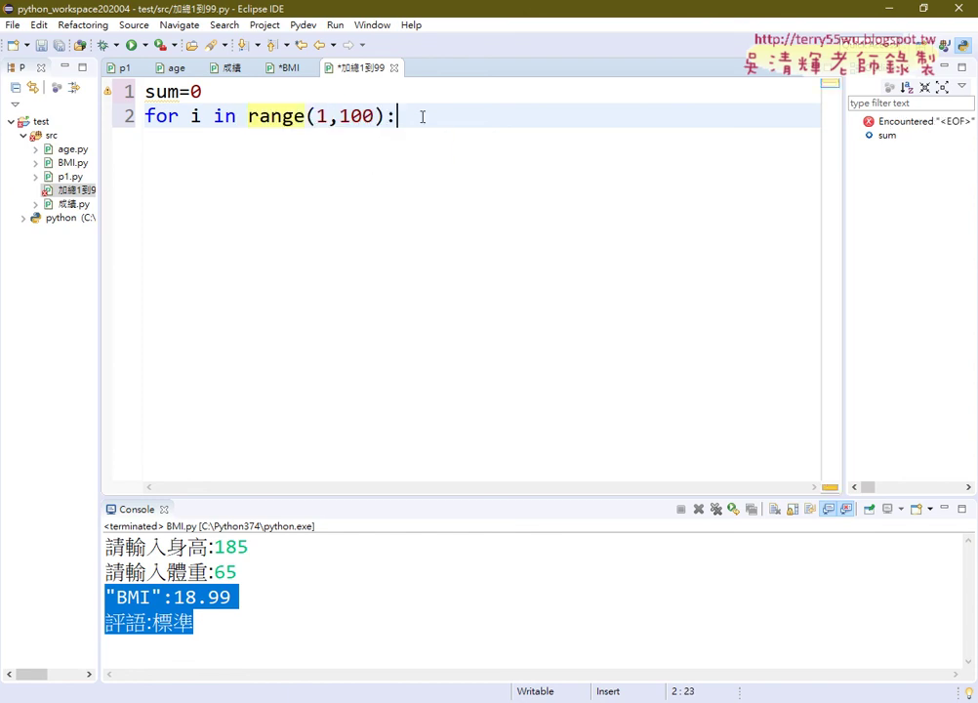
double_click(321, 116)
drag(340, 116, 376, 117)
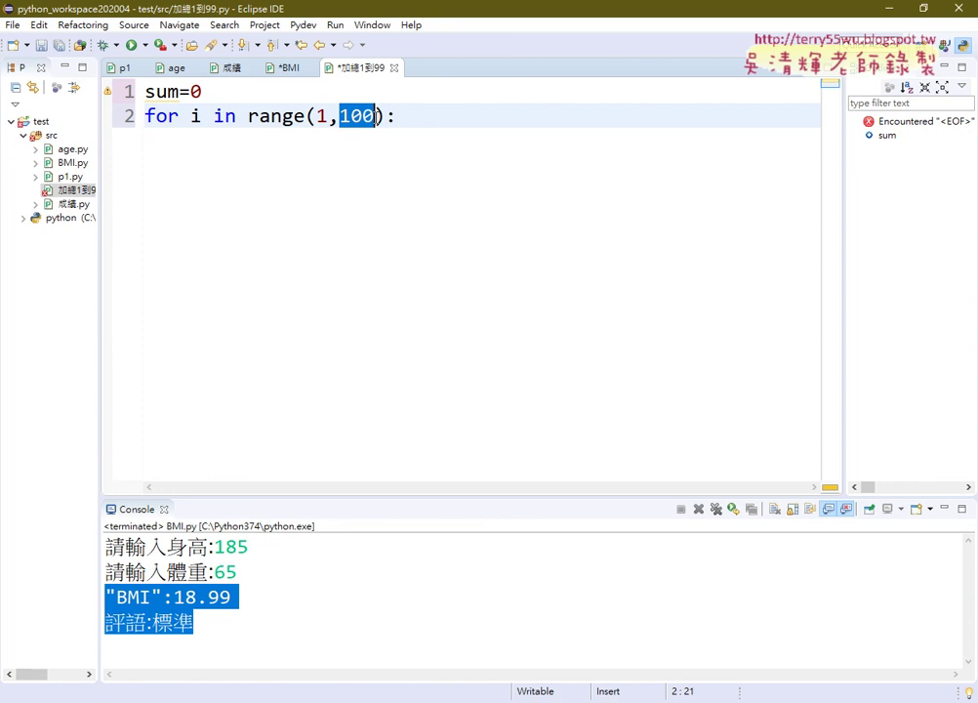
click(421, 128)
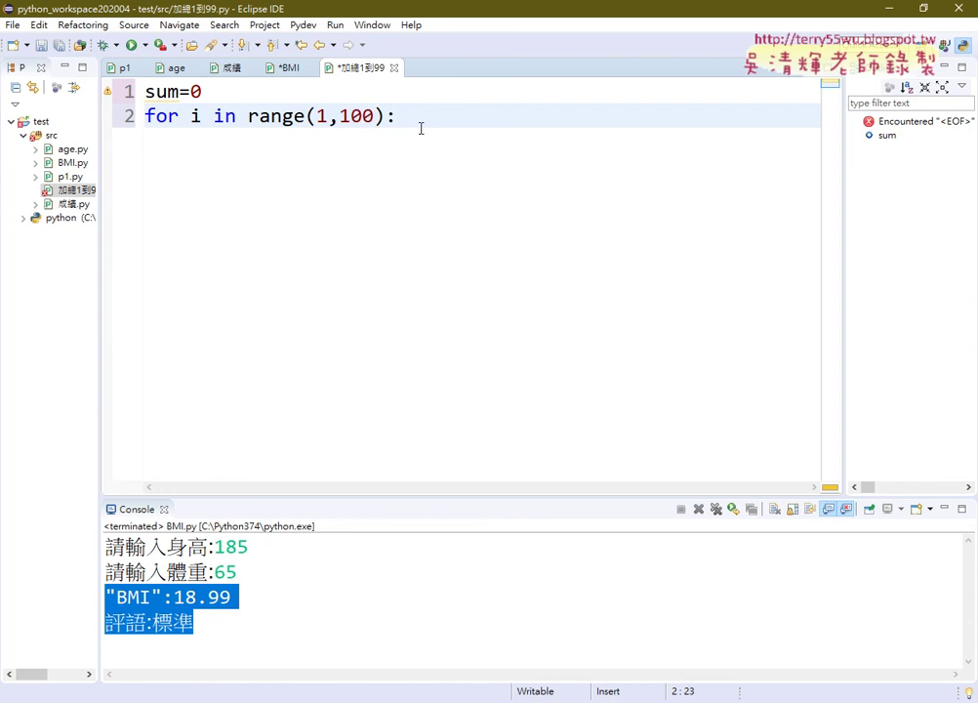
key(Return)
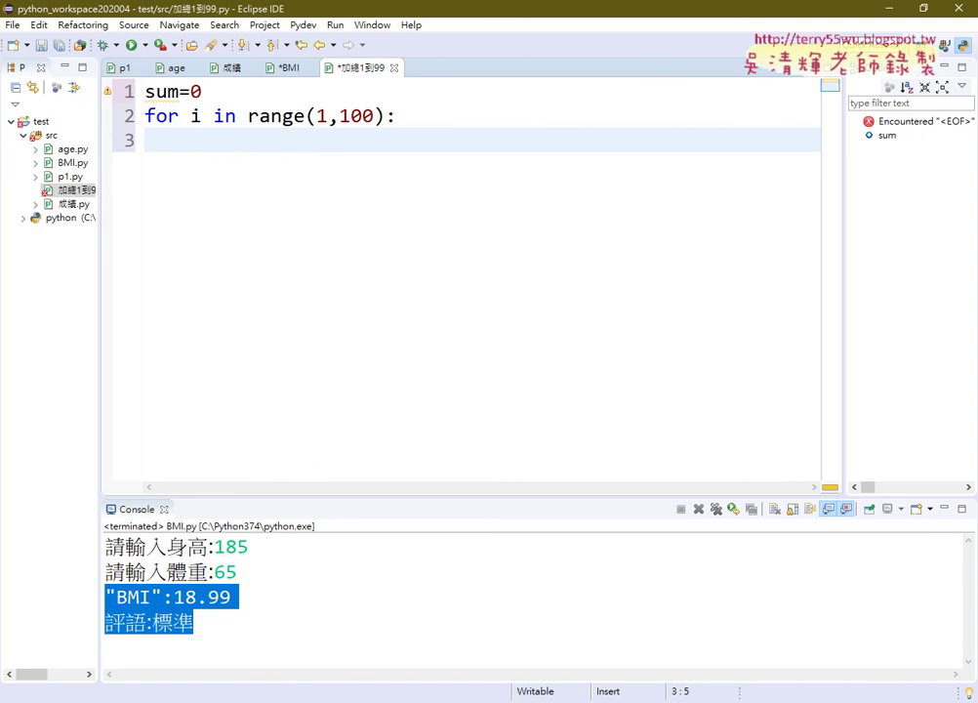
- Type the loop body sum=sum+i on line 3, dismissing the autocomplete list
text(s)
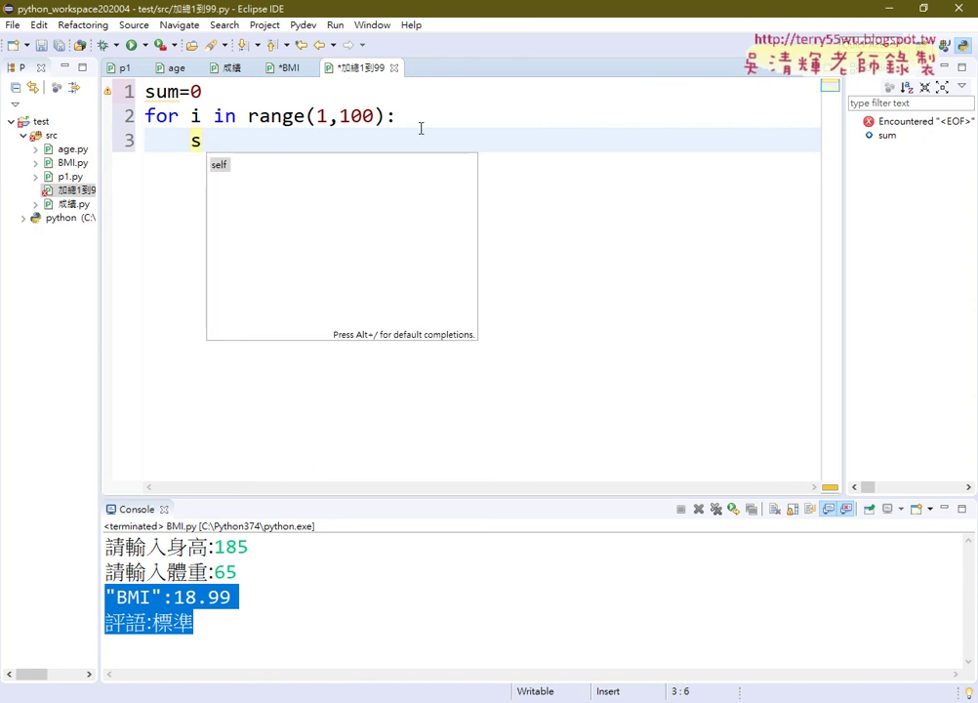
text(um)
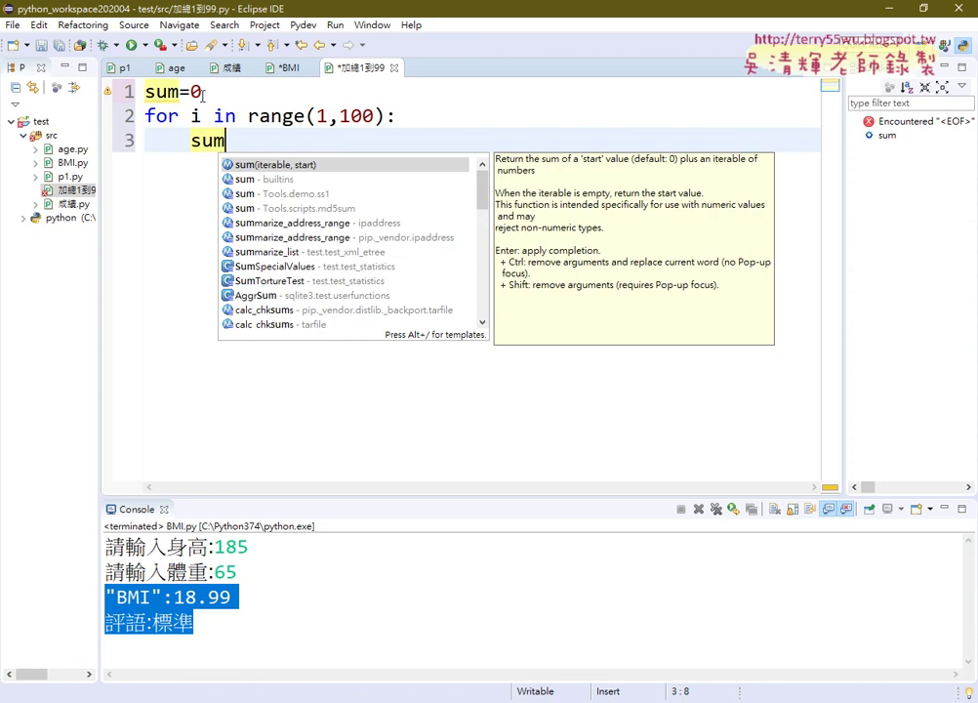
text(=)
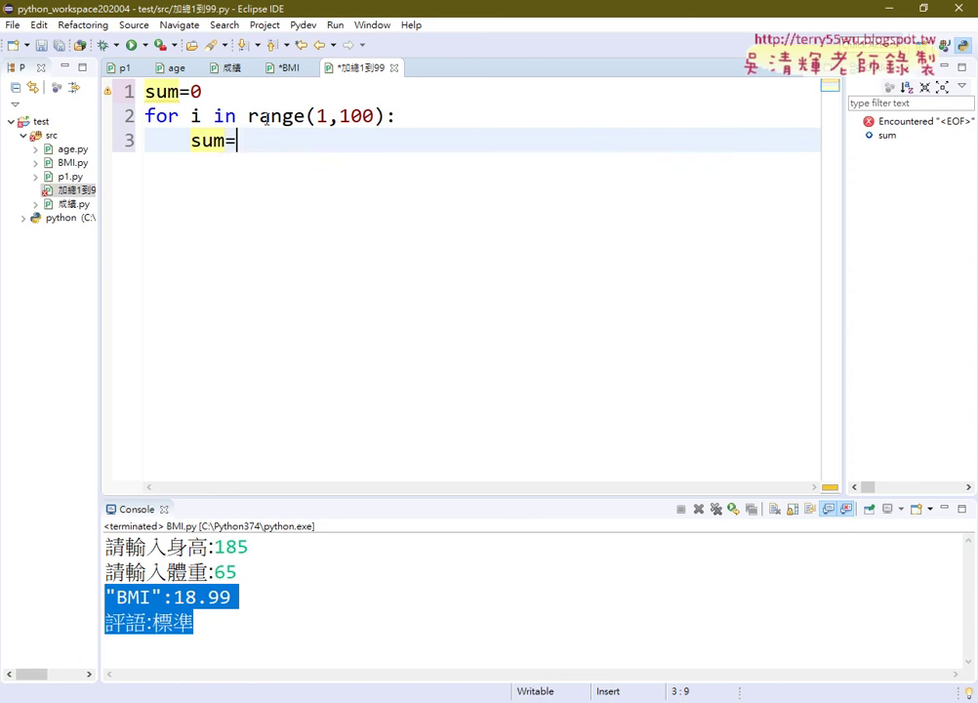
text(s)
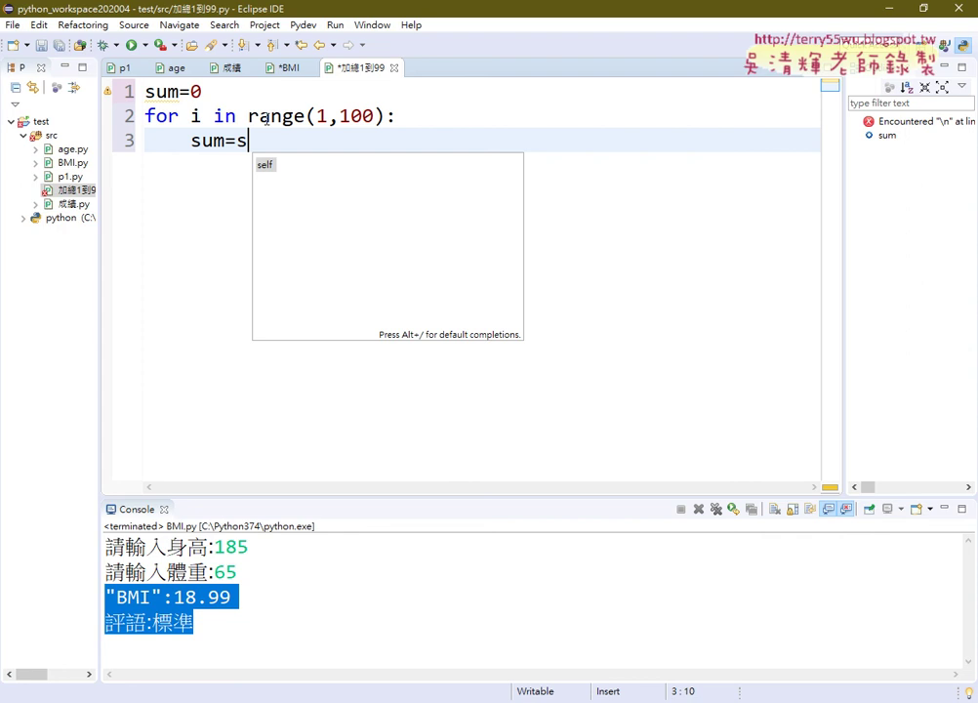
text(um)
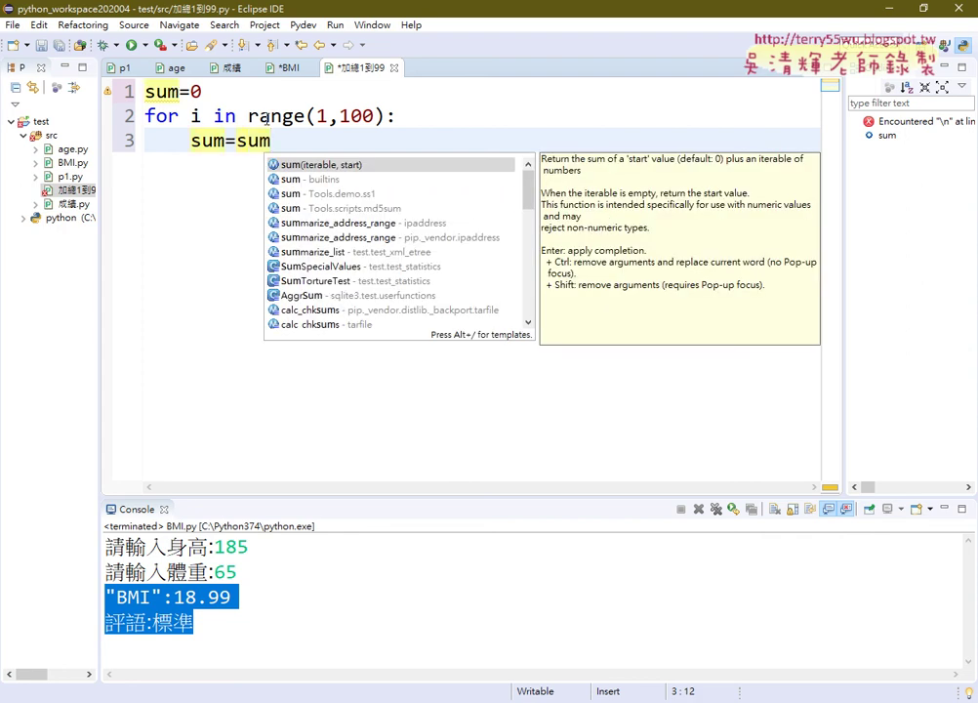
text(+i)
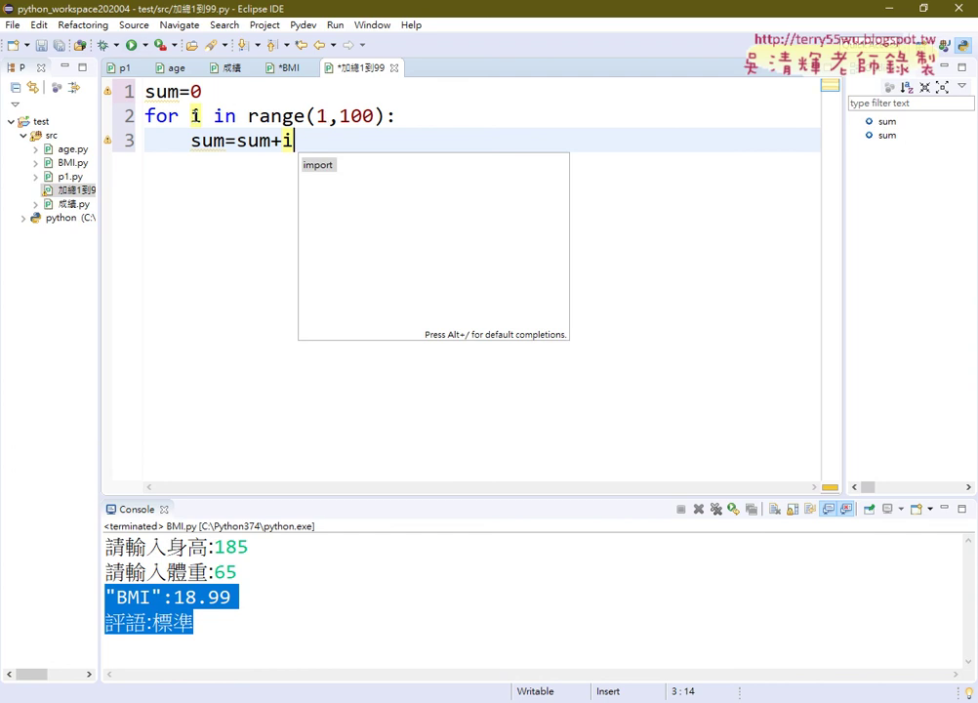
key(Escape)
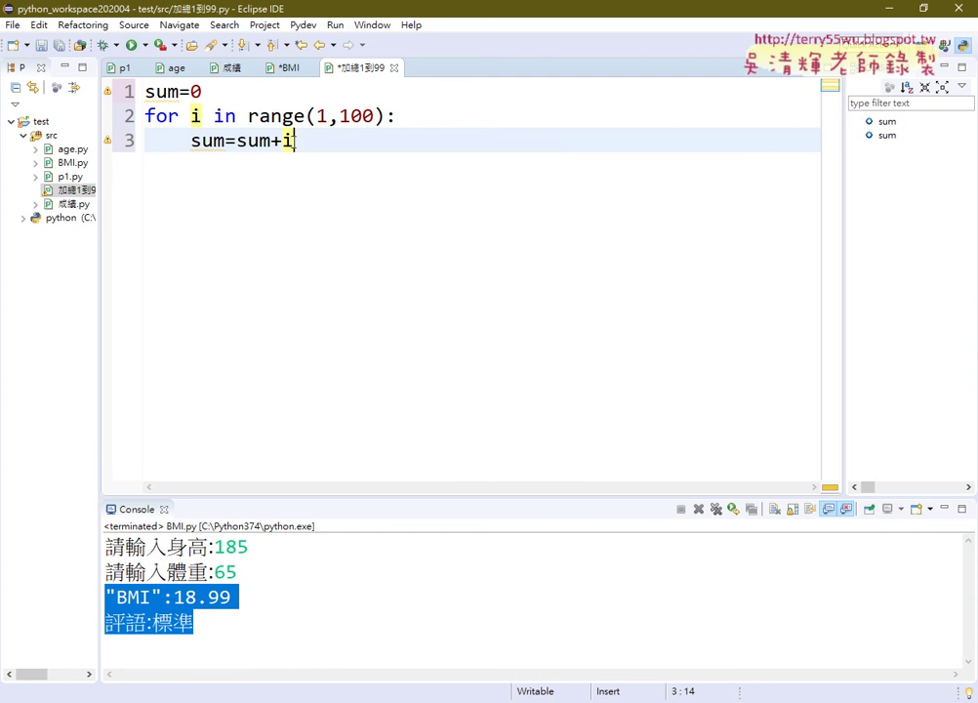
key(shift+Left)
- Highlight sum and sum+i on line 3, then start an unindented line 4 after the loop
drag(224, 141, 192, 141)
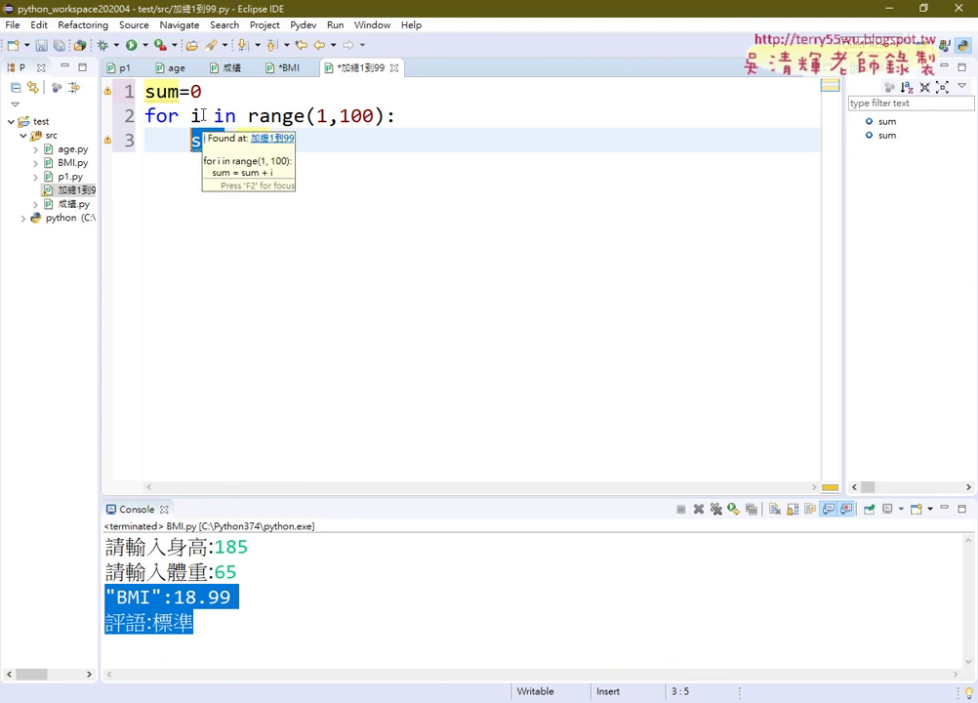
double_click(287, 141)
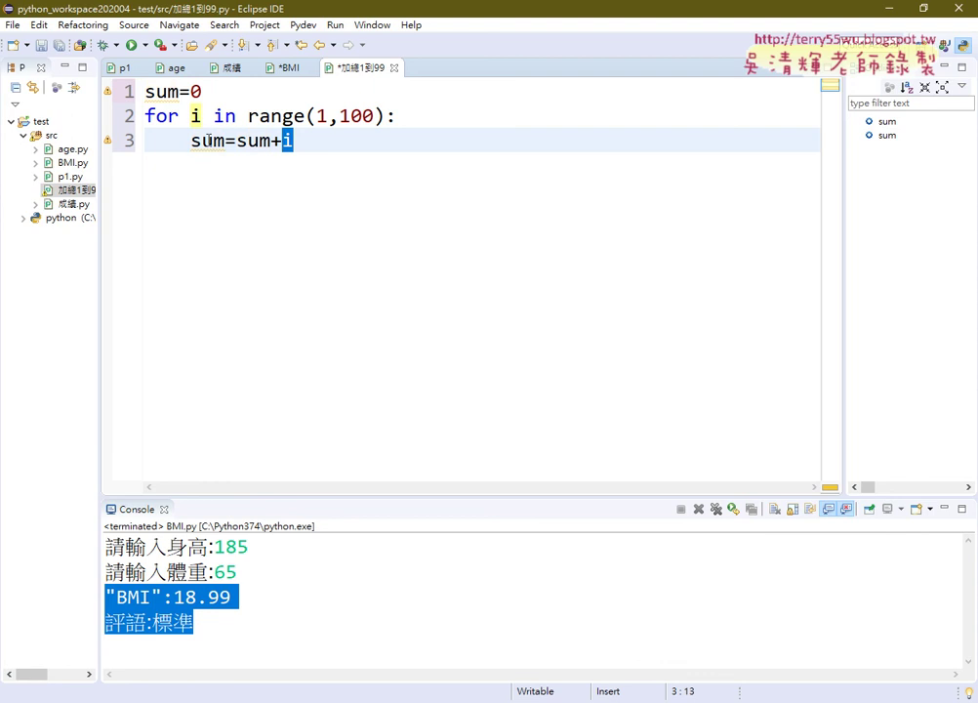
click(226, 140)
double_click(225, 140)
drag(236, 141, 293, 141)
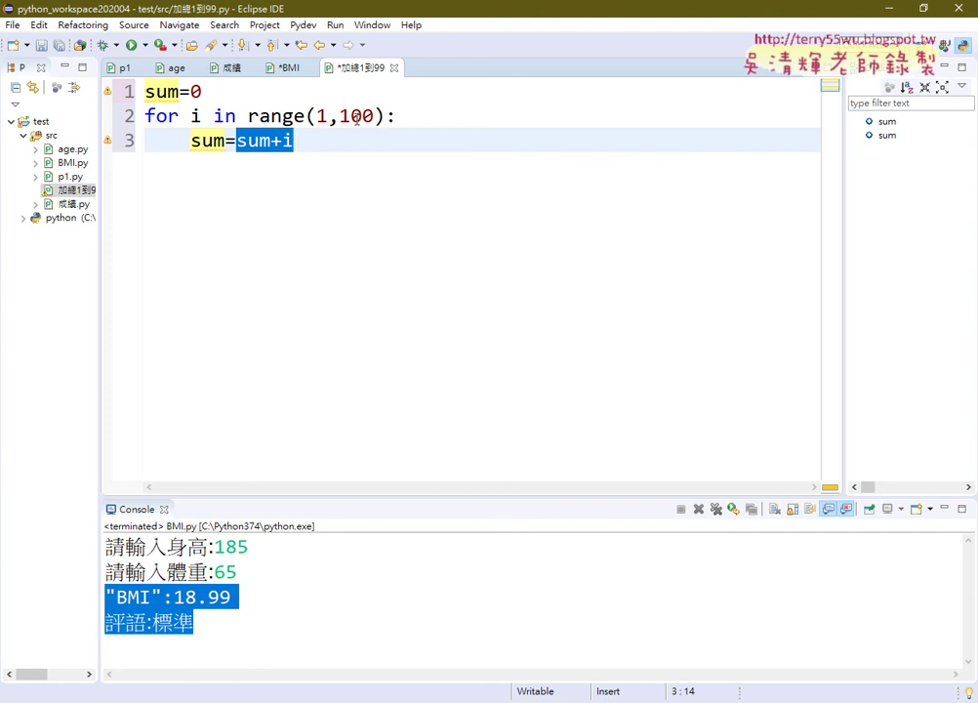
click(379, 148)
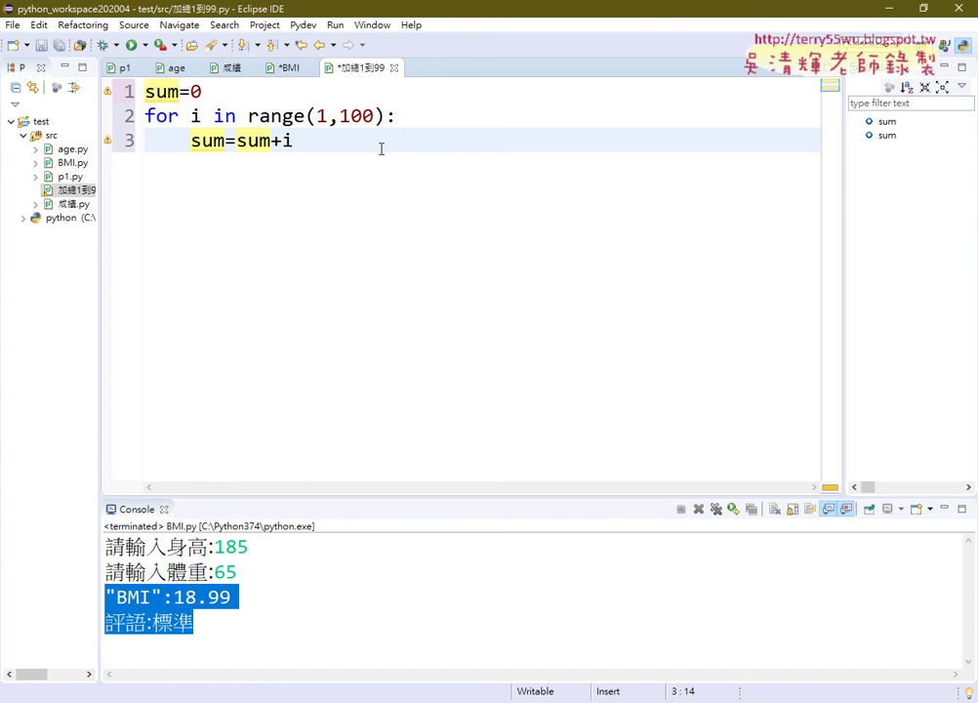
key(Return)
key(BackSpace)
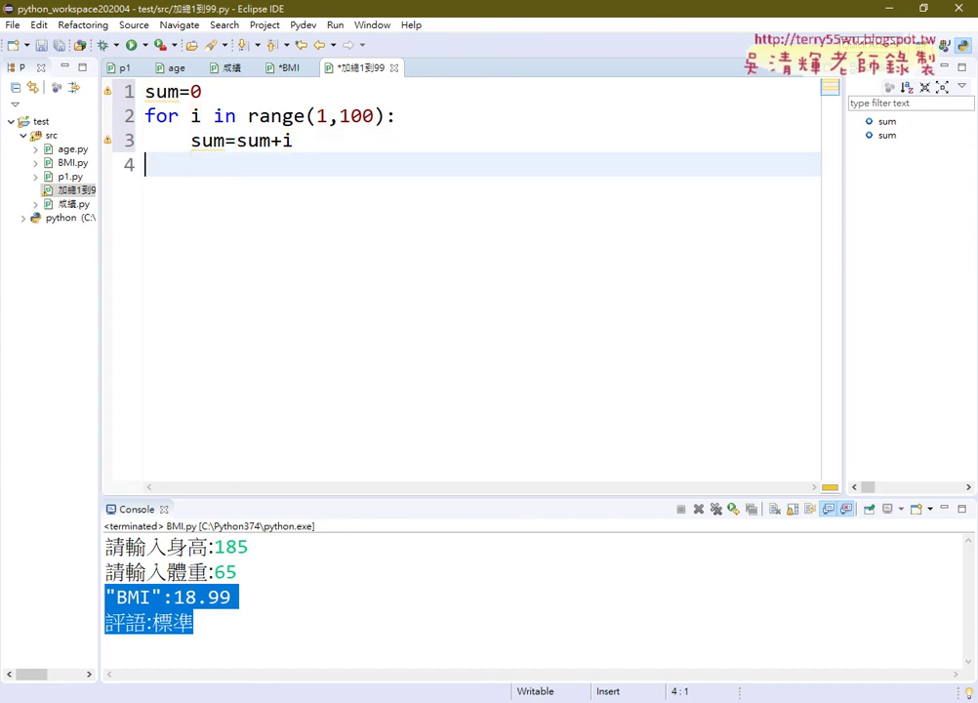
- Complete print(sum) on line 4 with autocompletion, then select the sum+i expression on line 3
text(p)
key(Down)
key(Return)
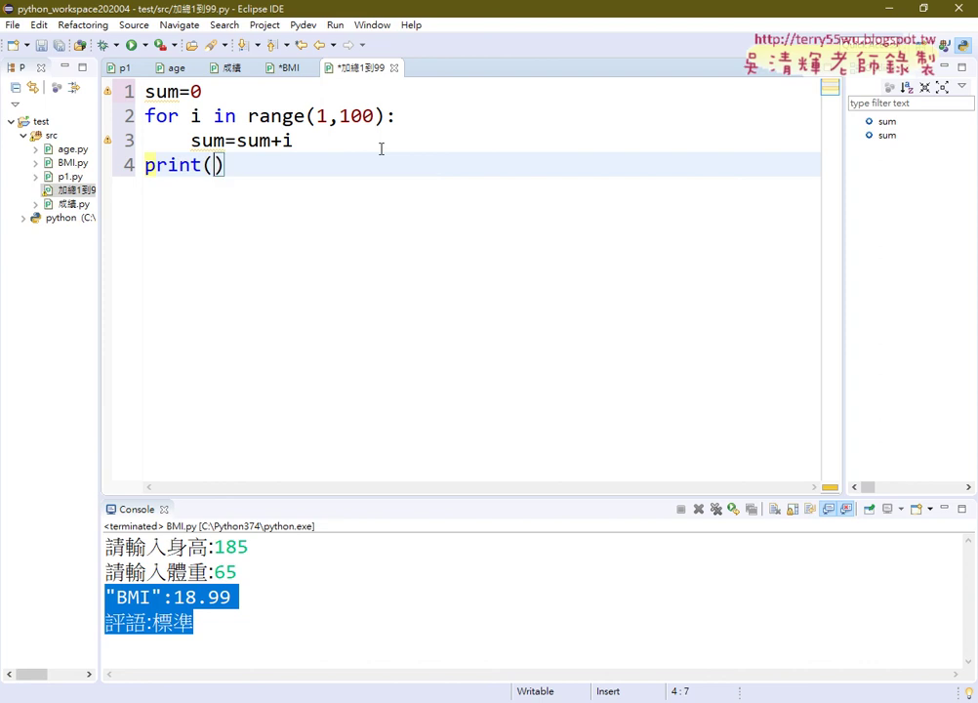
text(su)
text(m)
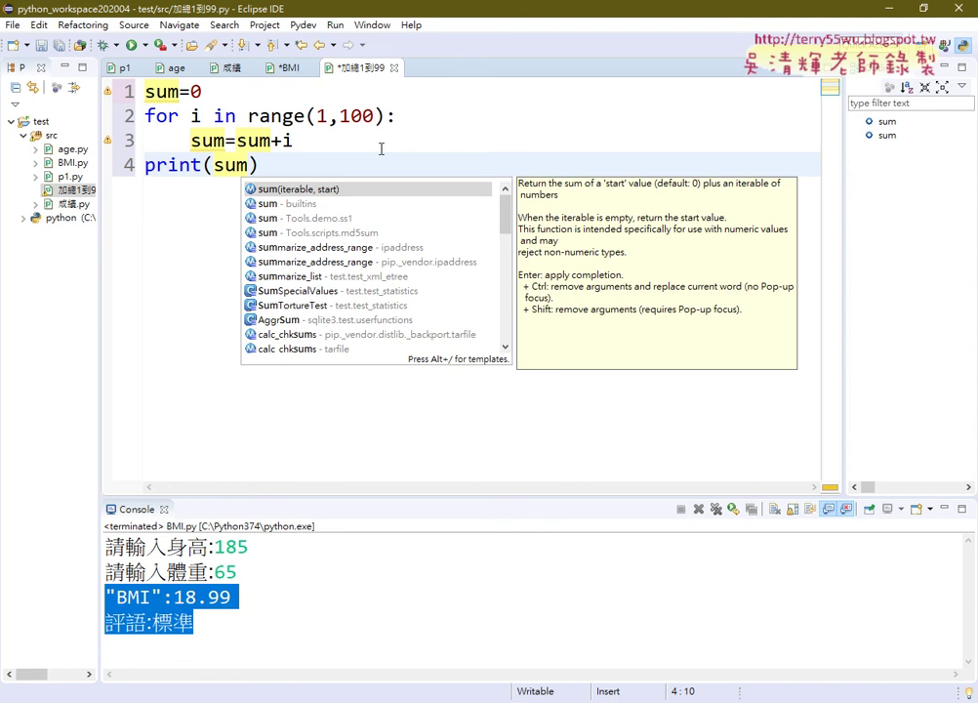
drag(293, 141, 238, 141)
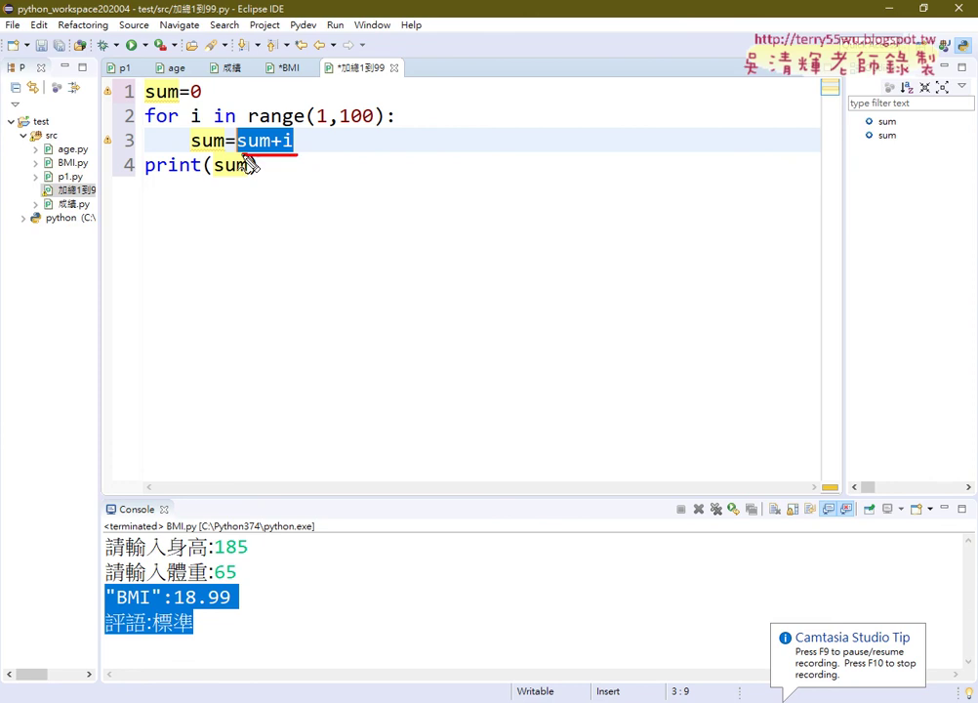
drag(285, 164, 217, 146)
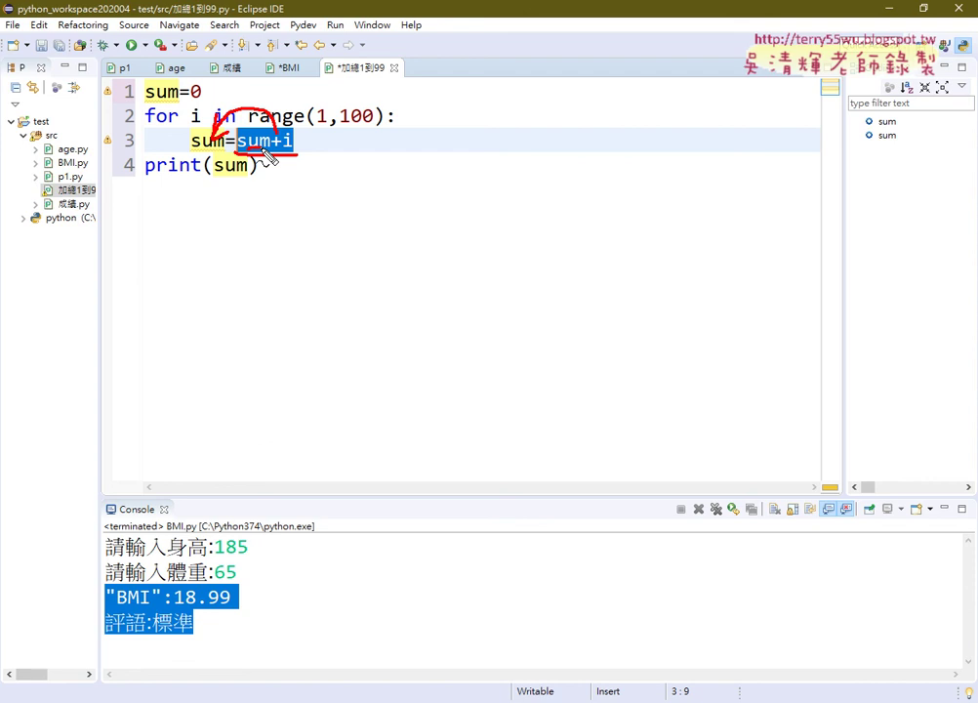
drag(189, 125, 202, 124)
mouse_move(236, 61)
mouse_down()
mouse_move(238, 78)
mouse_move(320, 97)
mouse_up()
drag(349, 57, 344, 93)
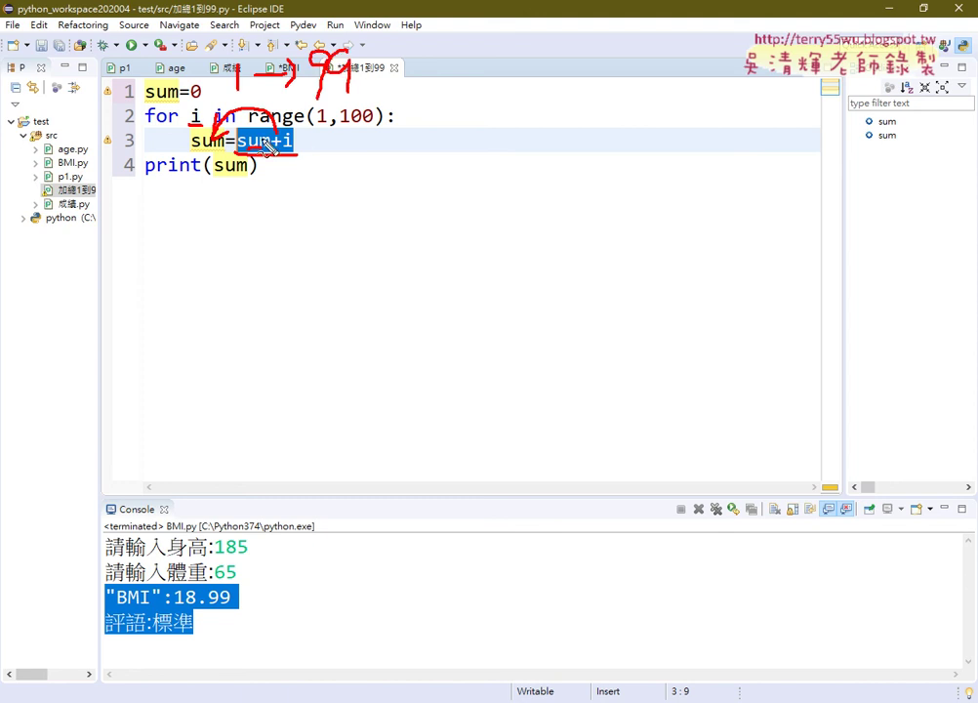
drag(237, 78, 251, 78)
mouse_move(178, 144)
mouse_down()
mouse_move(146, 146)
mouse_move(131, 91)
mouse_move(142, 95)
mouse_up()
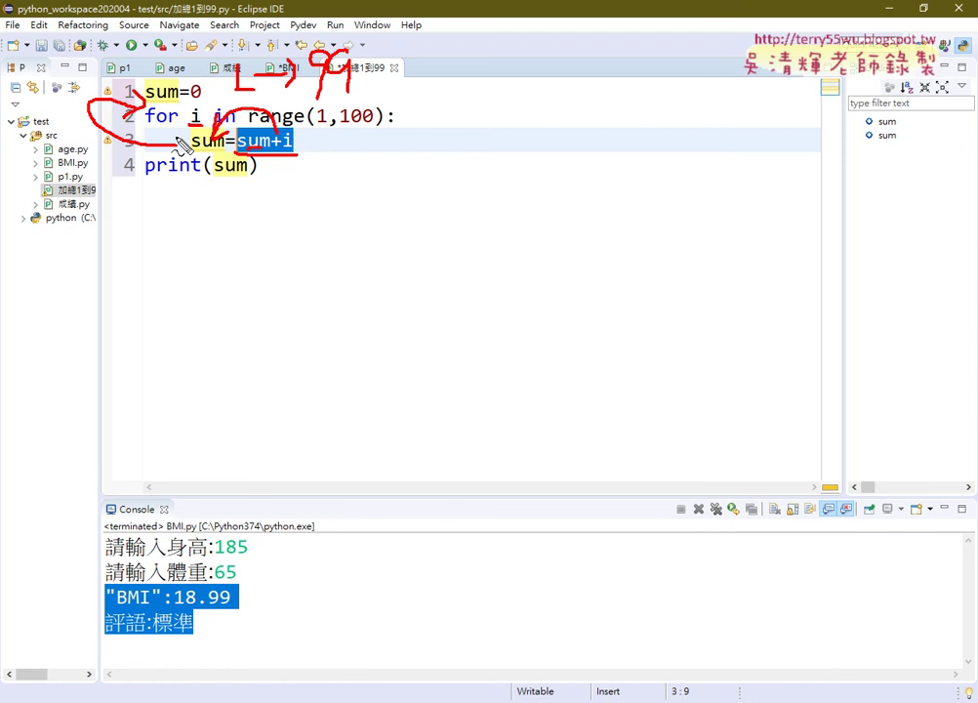
drag(215, 176, 257, 176)
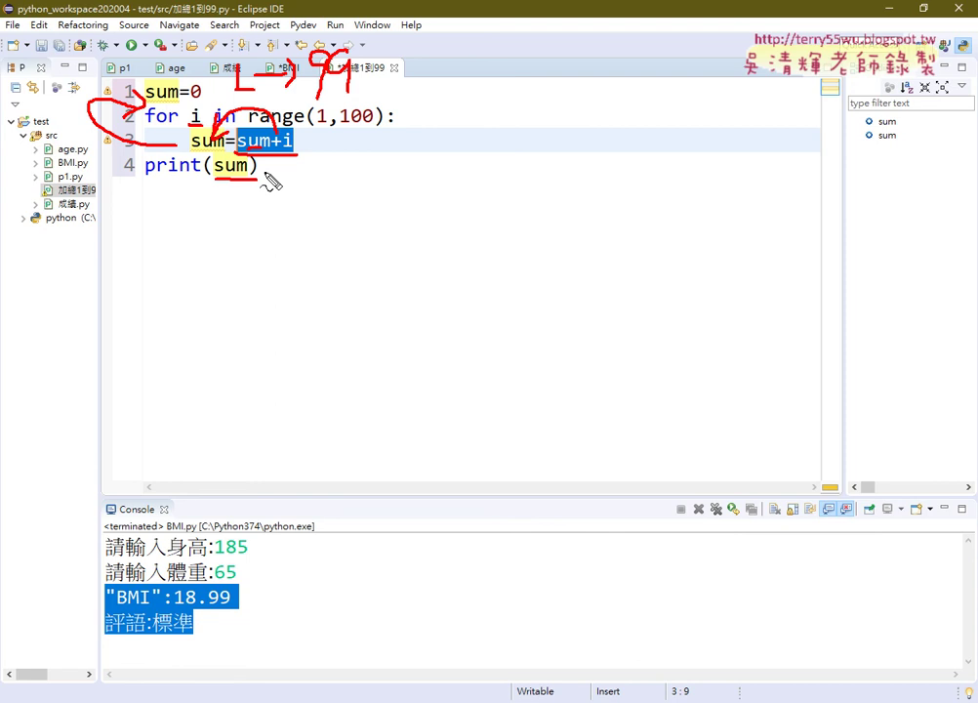
key(Escape)
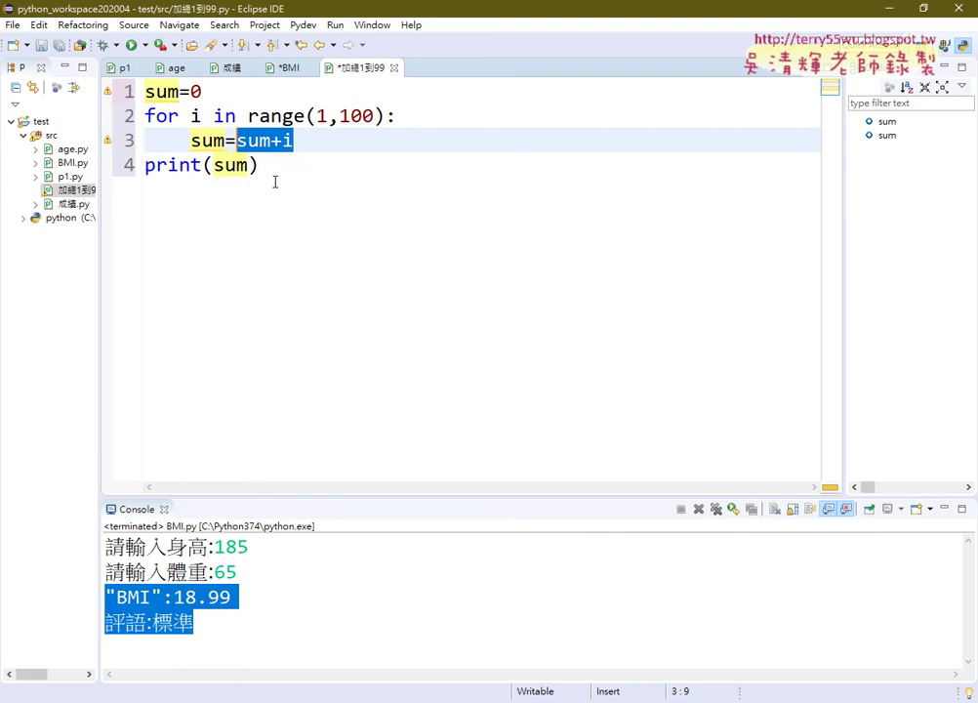
- Save and run 加總1到99.py as a Python Run so the console prints 4950
click(265, 172)
click(132, 46)
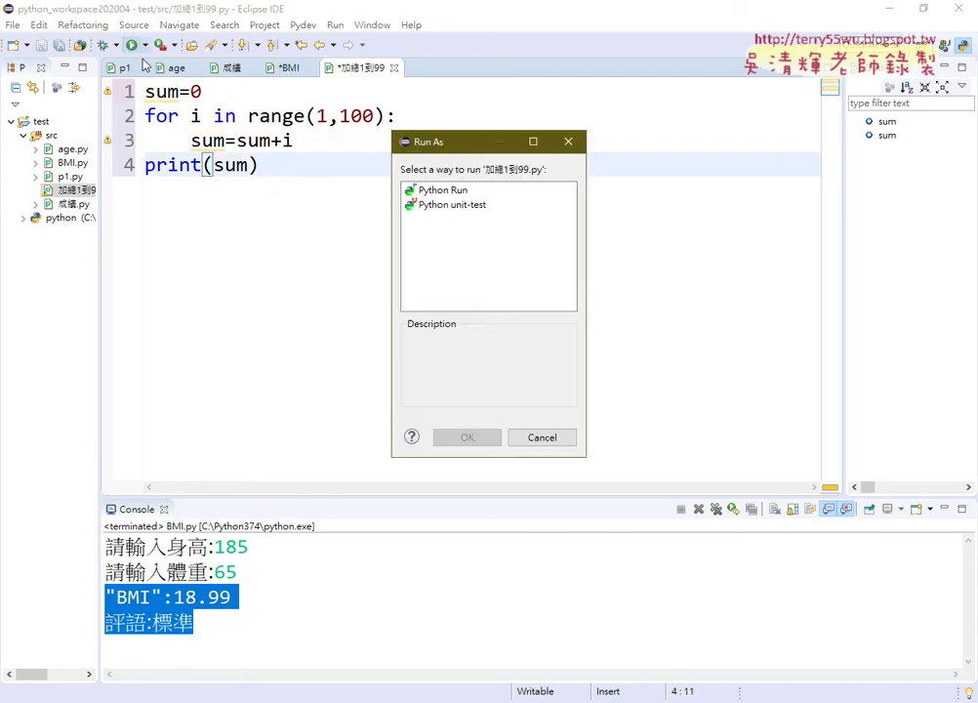
click(442, 190)
click(467, 438)
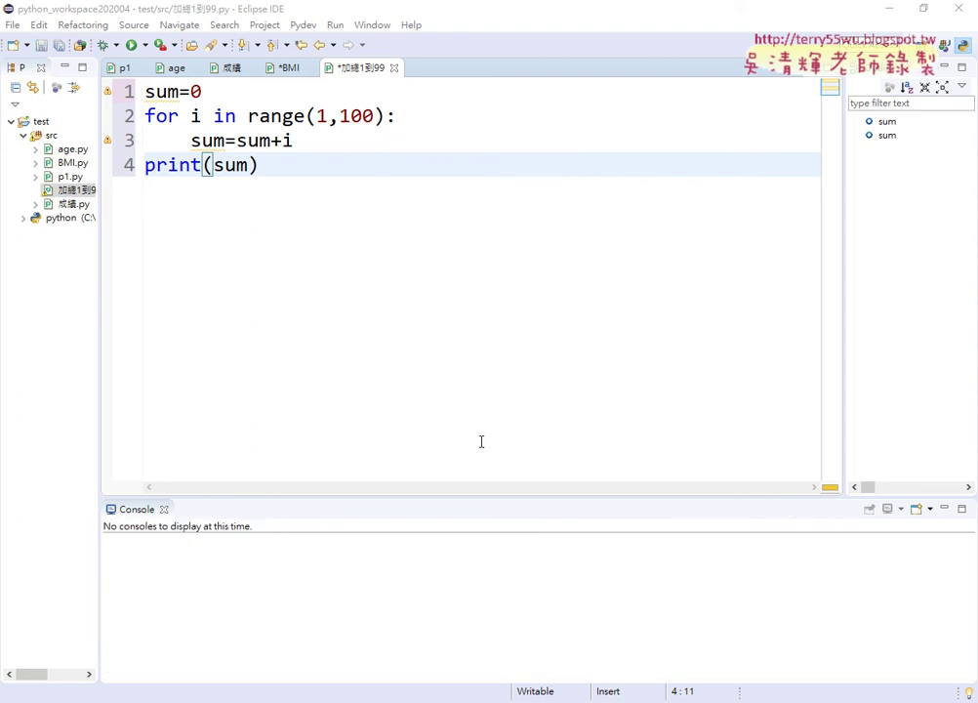
click(484, 425)
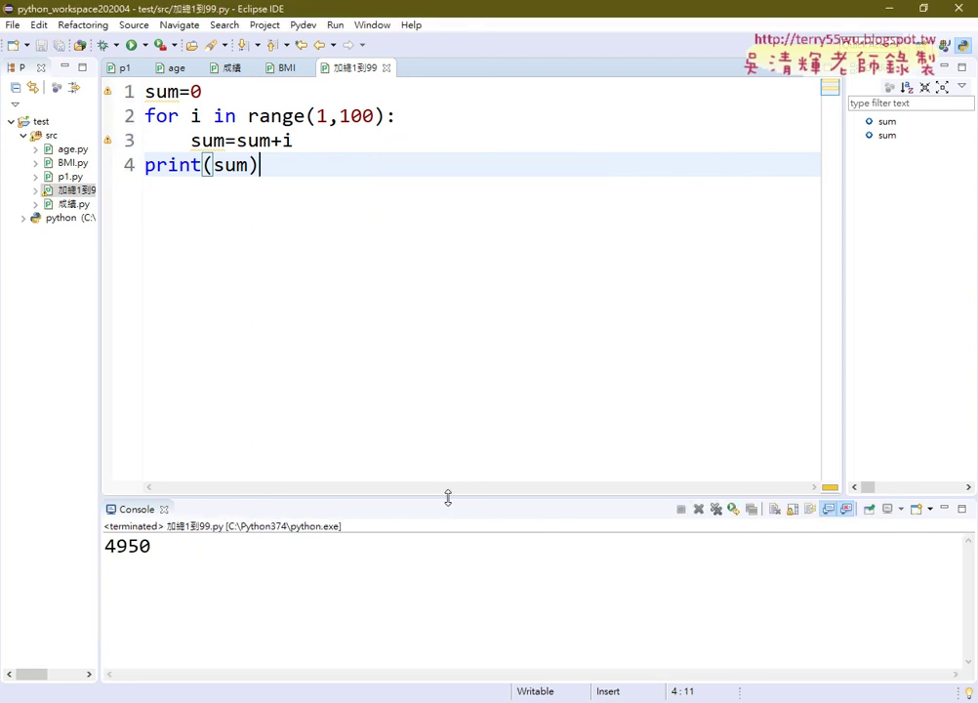
- Enlarge the Console view, then glance at the BMI script and return to 加總1到99
drag(449, 499, 459, 198)
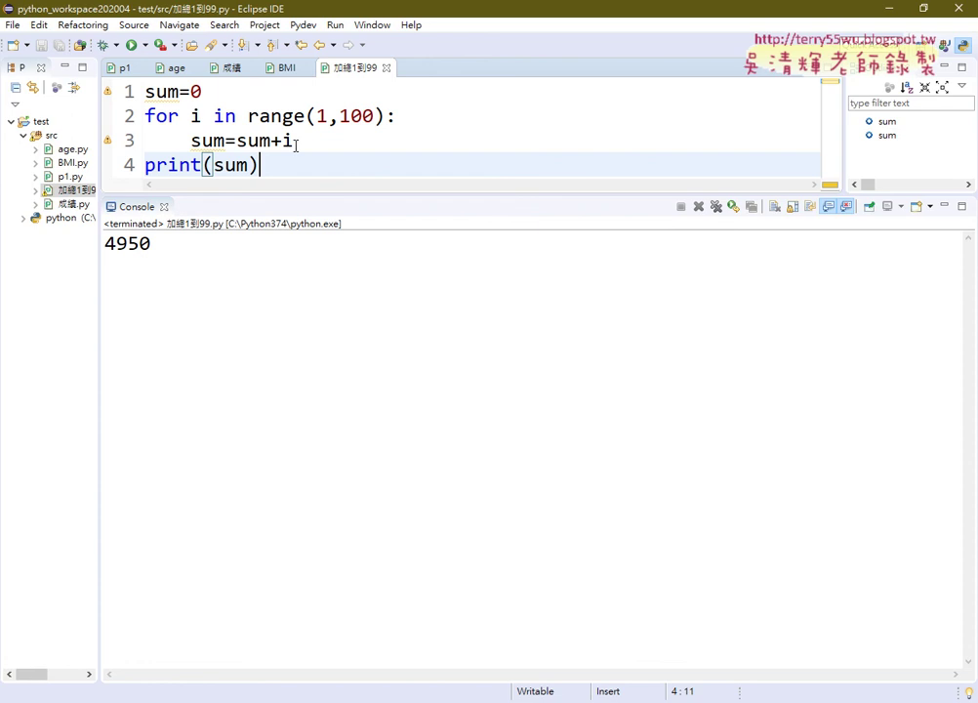
click(288, 69)
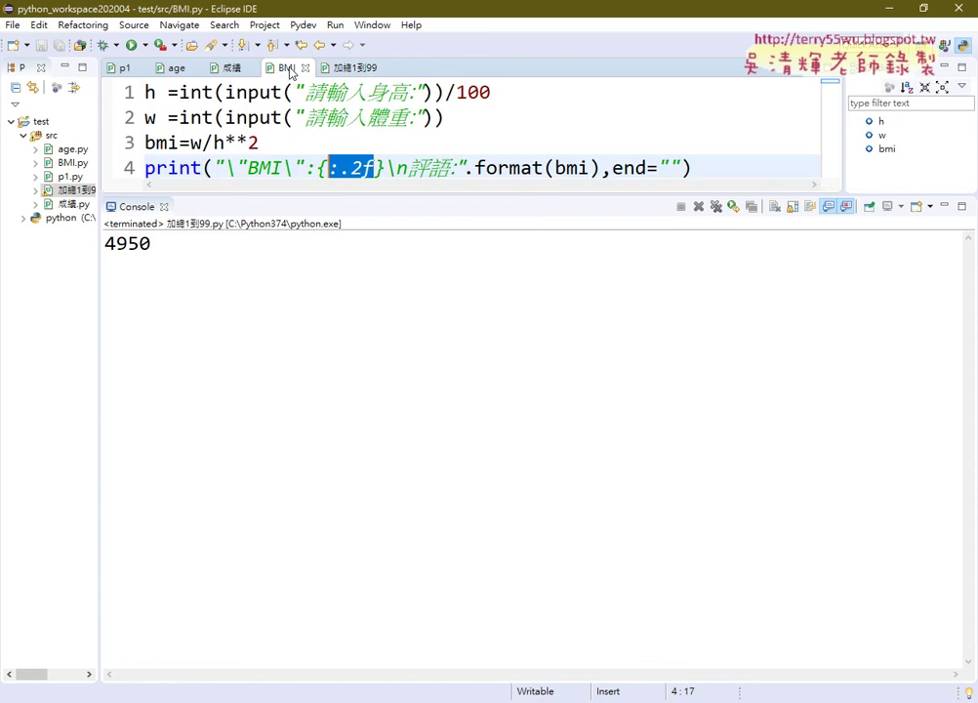
click(359, 72)
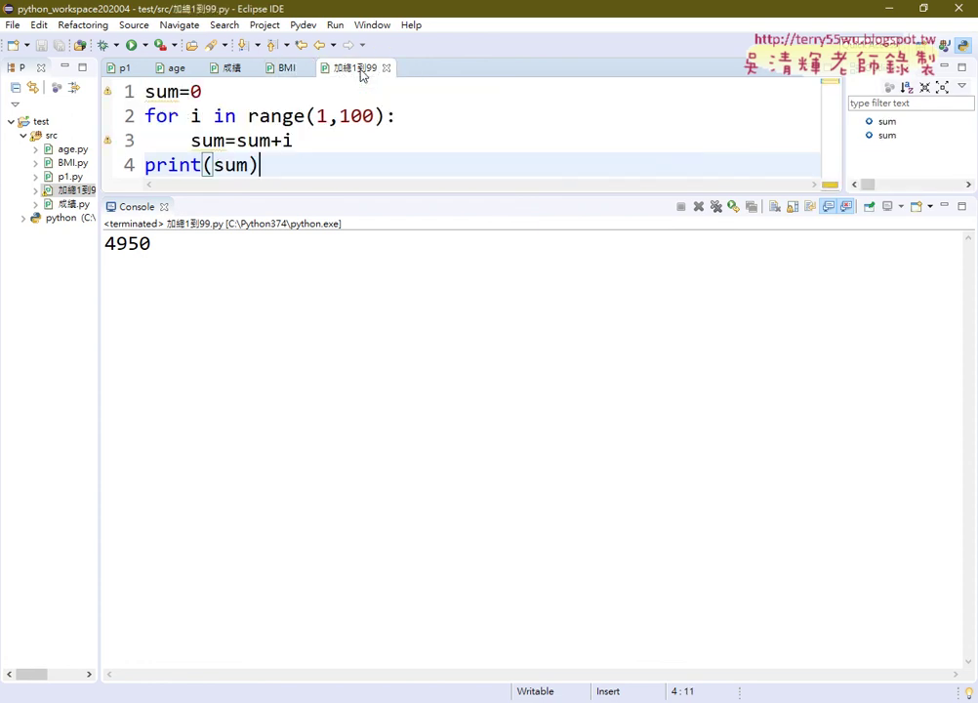